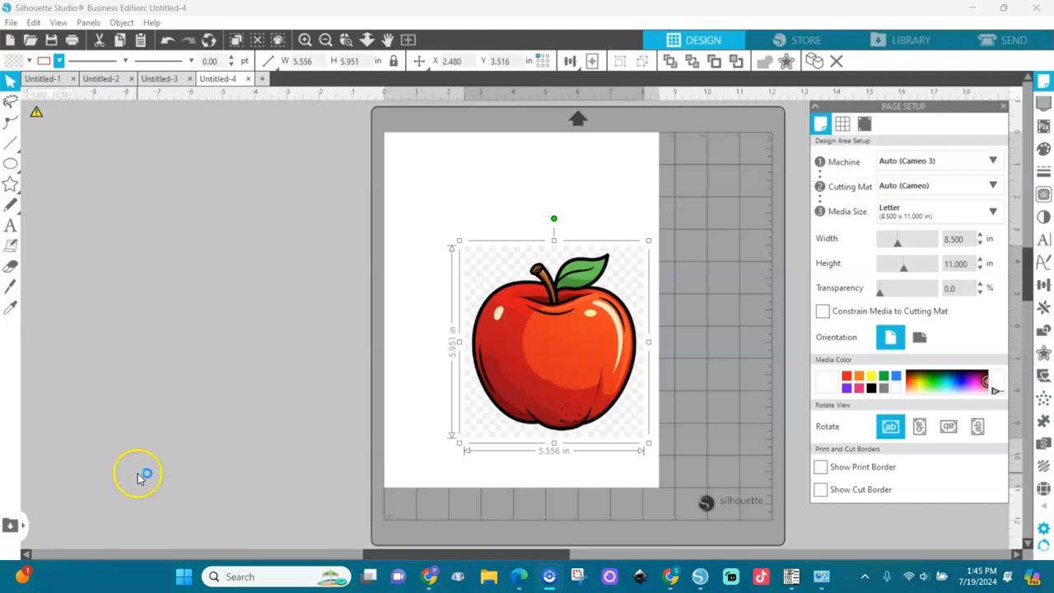
Move the apple image off the page onto the empty workspace and select a trace area around the whole apple
left_click_drag(502, 346, 185, 260)
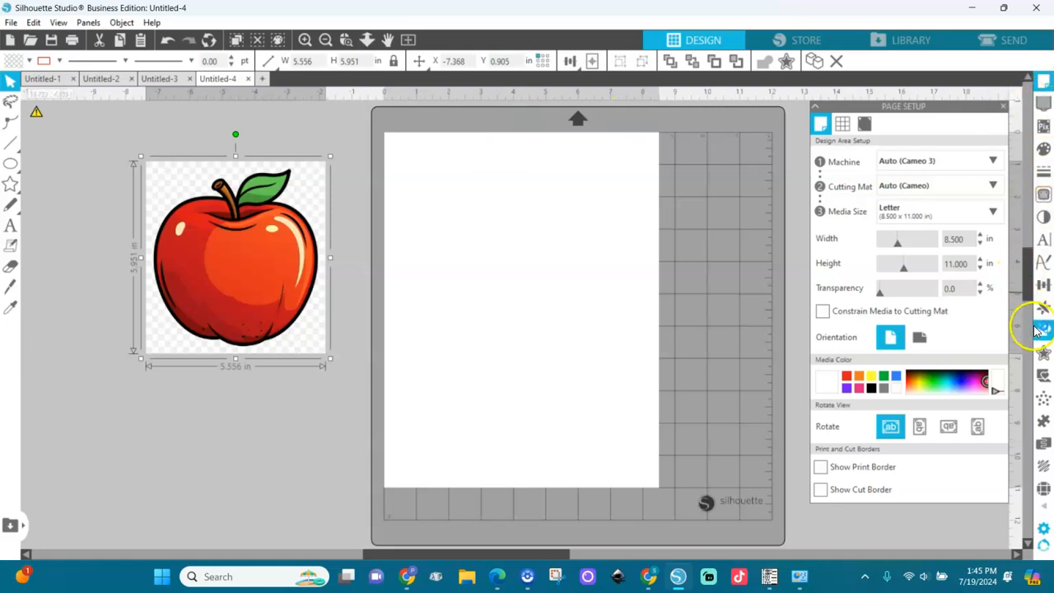
left_click(1043, 196)
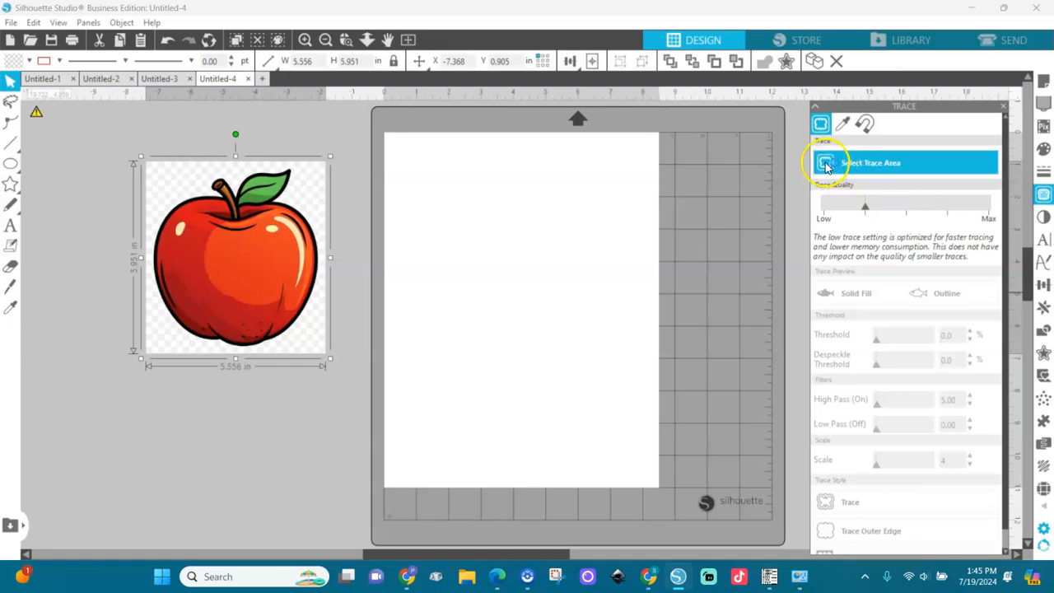
left_click(827, 164)
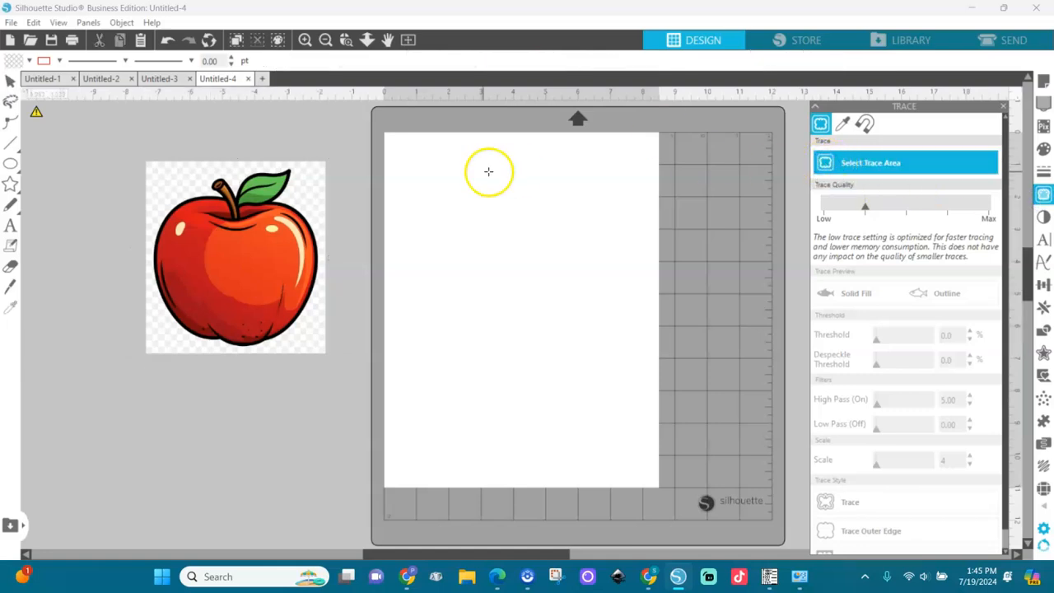
mouse_move(118, 122)
left_mouse_down()
mouse_move(191, 183)
mouse_move(387, 419)
left_mouse_up()
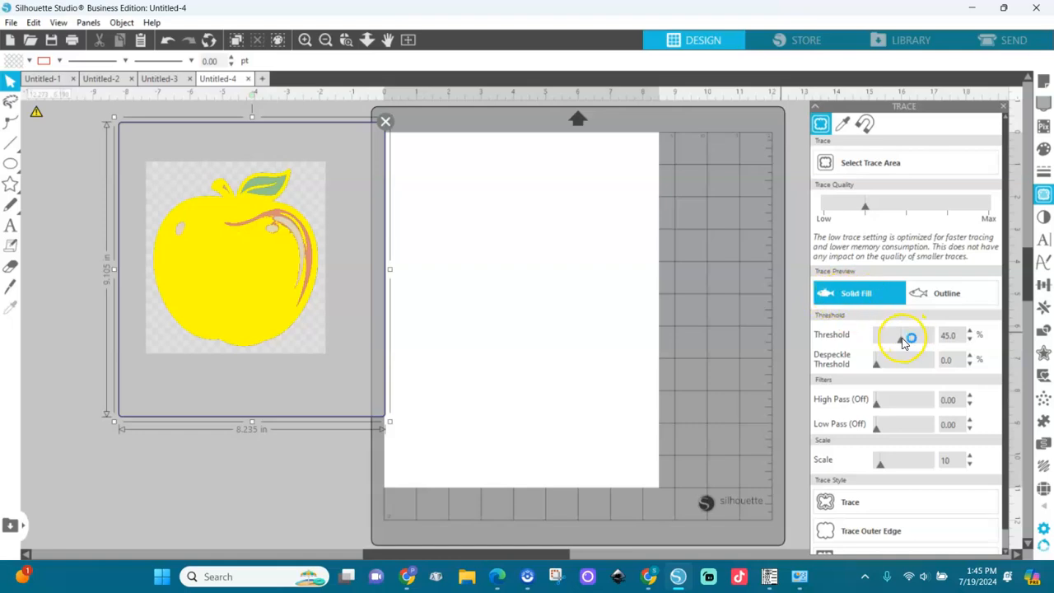
Trace the apple with a 12% threshold and move the original image away from the traced outline
left_click_drag(904, 343, 884, 343)
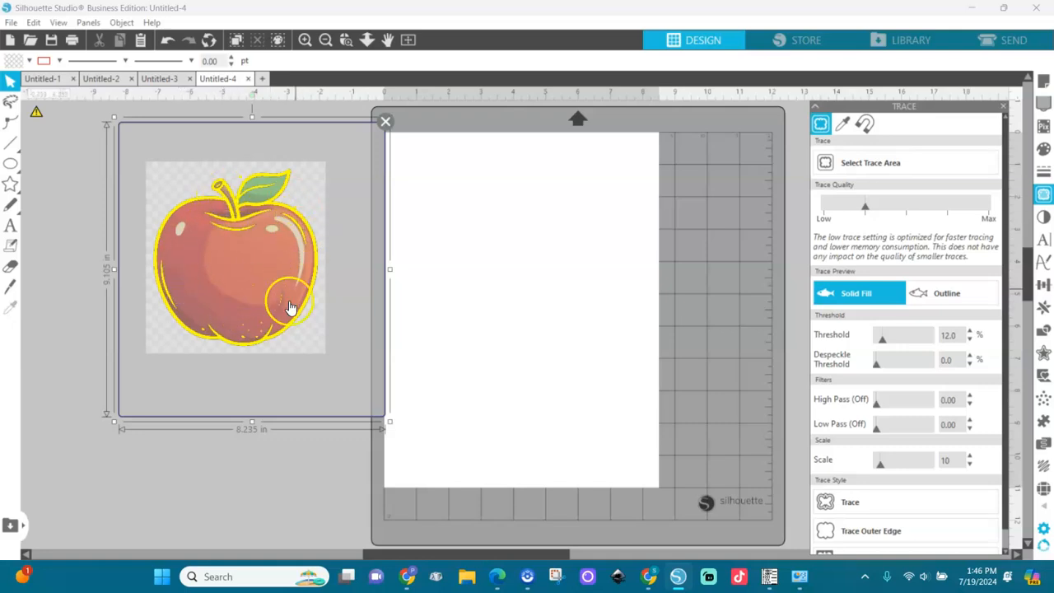
left_click(851, 504)
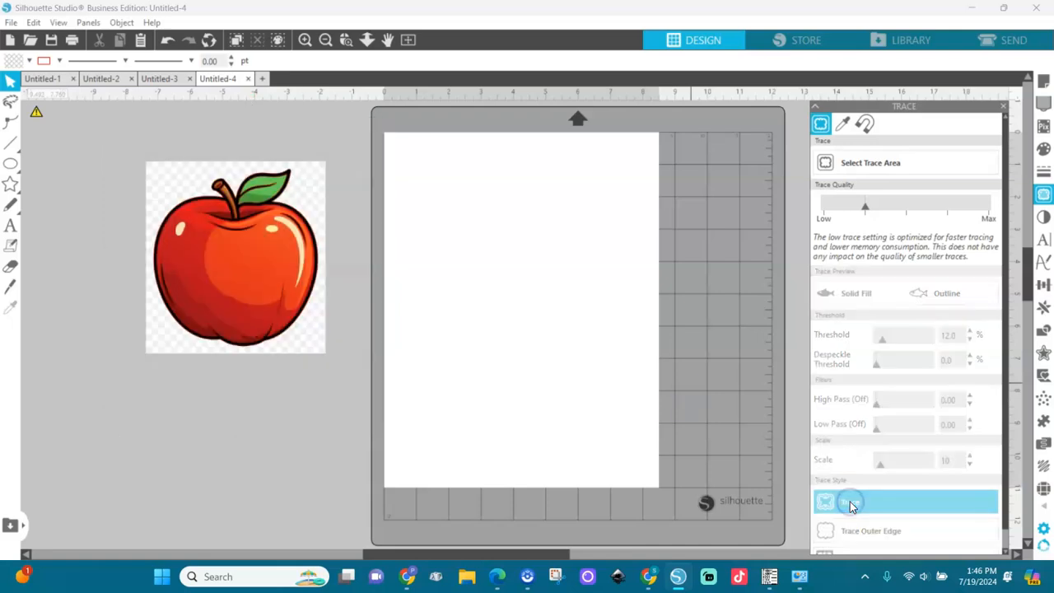
mouse_move(207, 231)
left_mouse_down()
mouse_move(137, 325)
mouse_move(52, 360)
mouse_move(56, 326)
left_mouse_up()
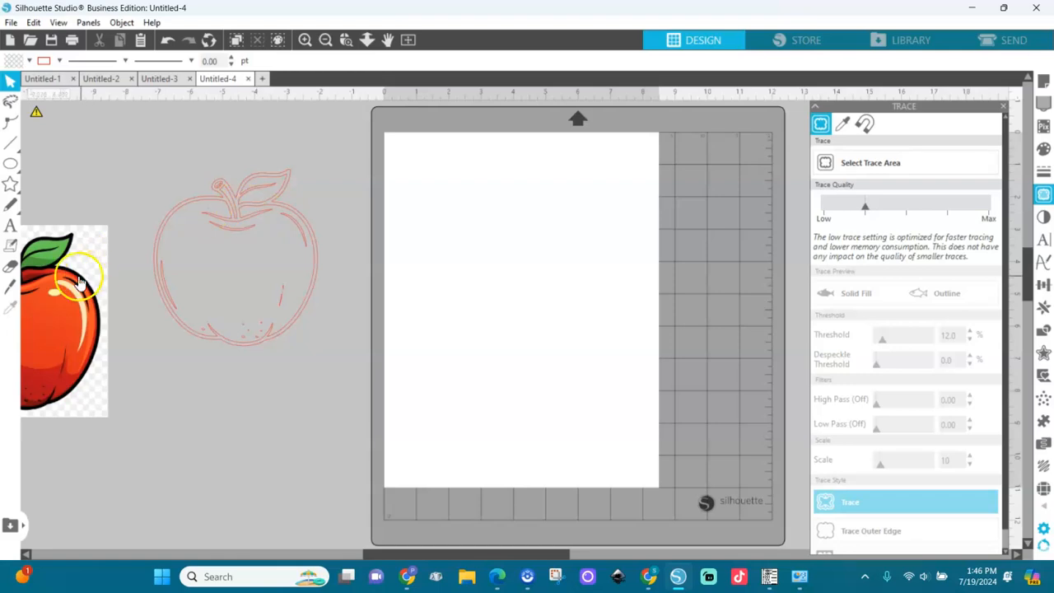
Fill the traced apple outline with white and release its compound path into separate shapes
left_click(284, 217)
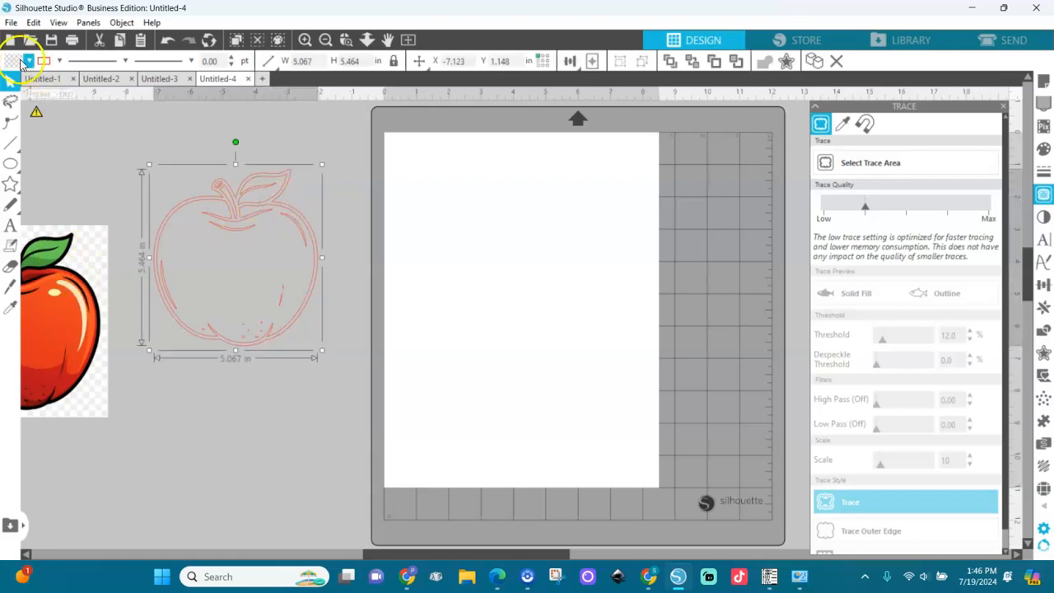
left_click(27, 60)
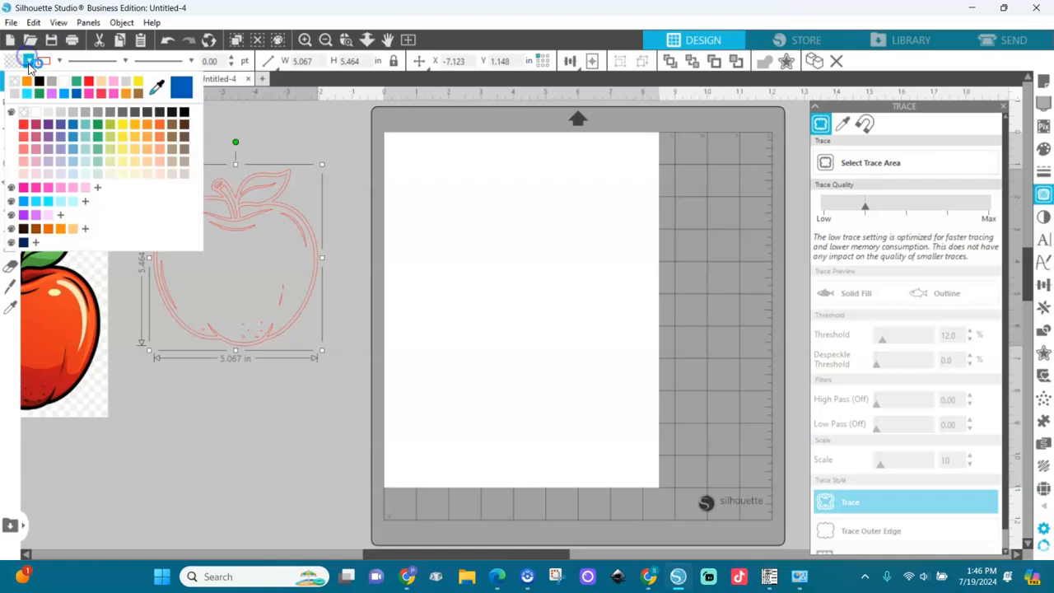
left_click(64, 89)
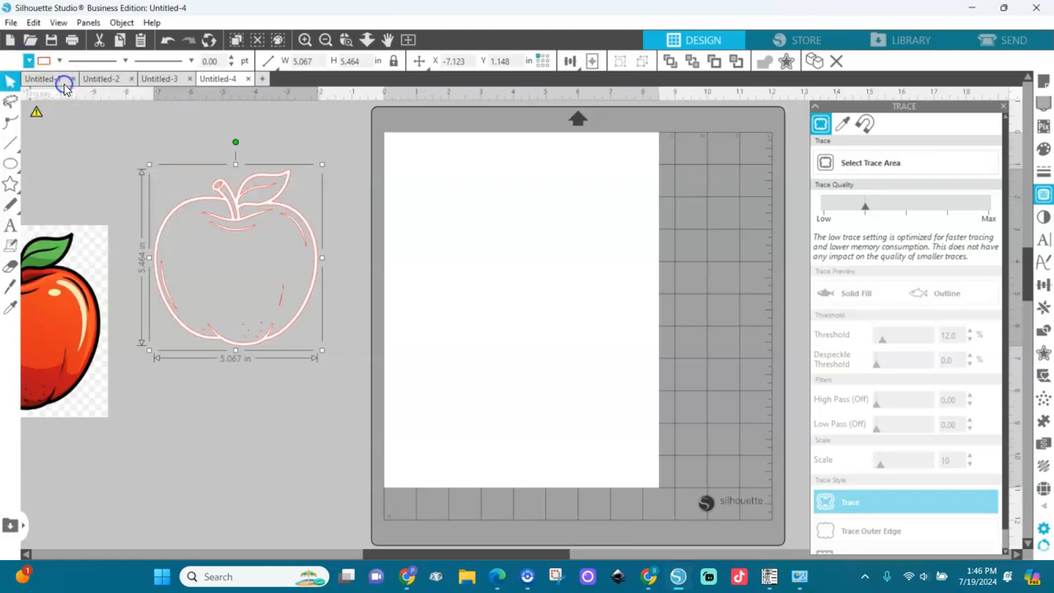
right_click(241, 208)
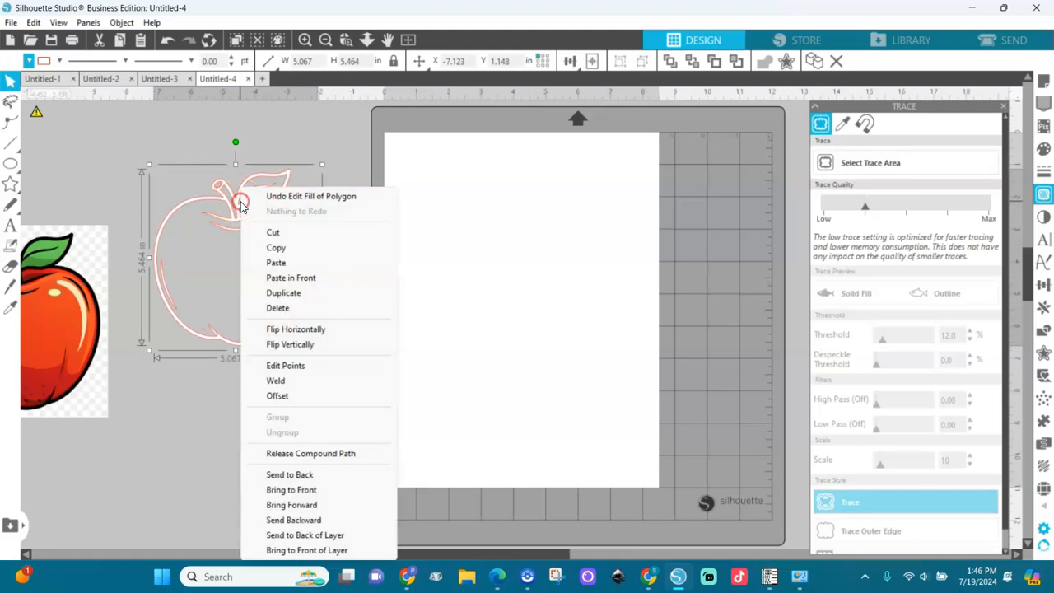
left_click(295, 454)
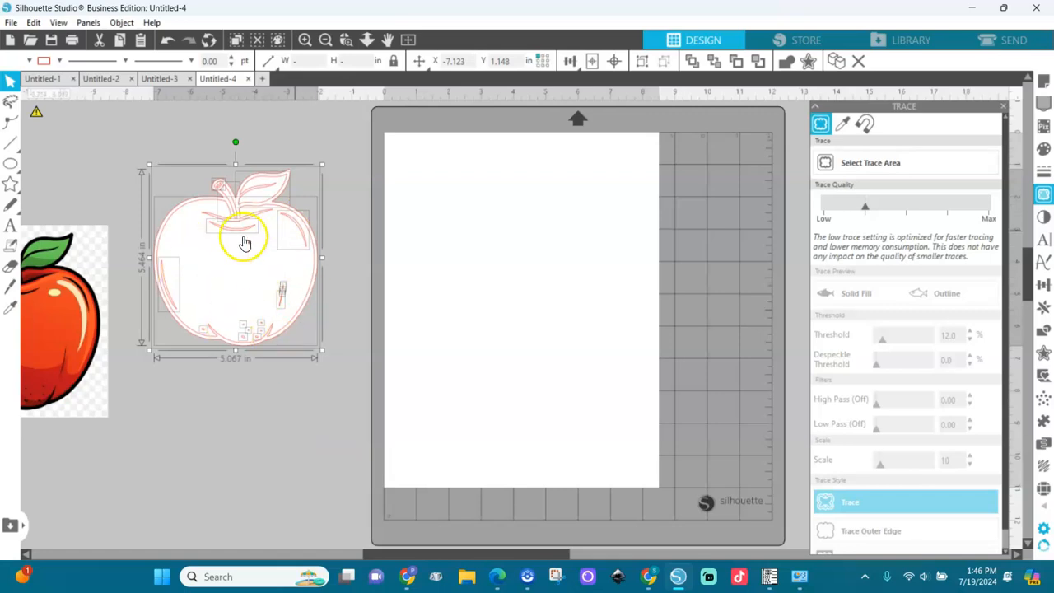
Delete the small speckles and stray marks in the lower part of the traced apple
left_click(348, 42)
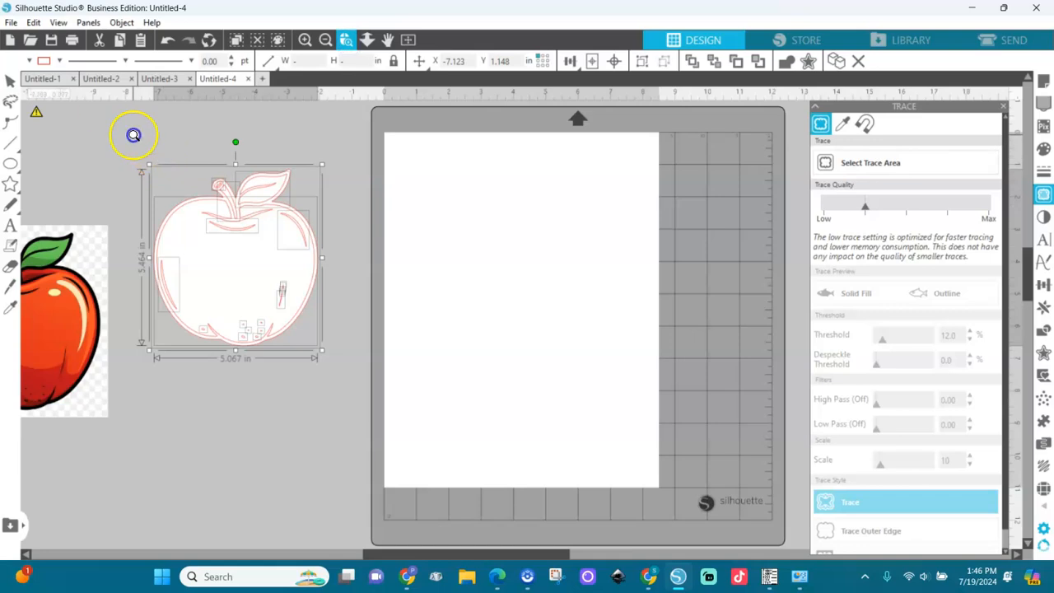
left_click(387, 389)
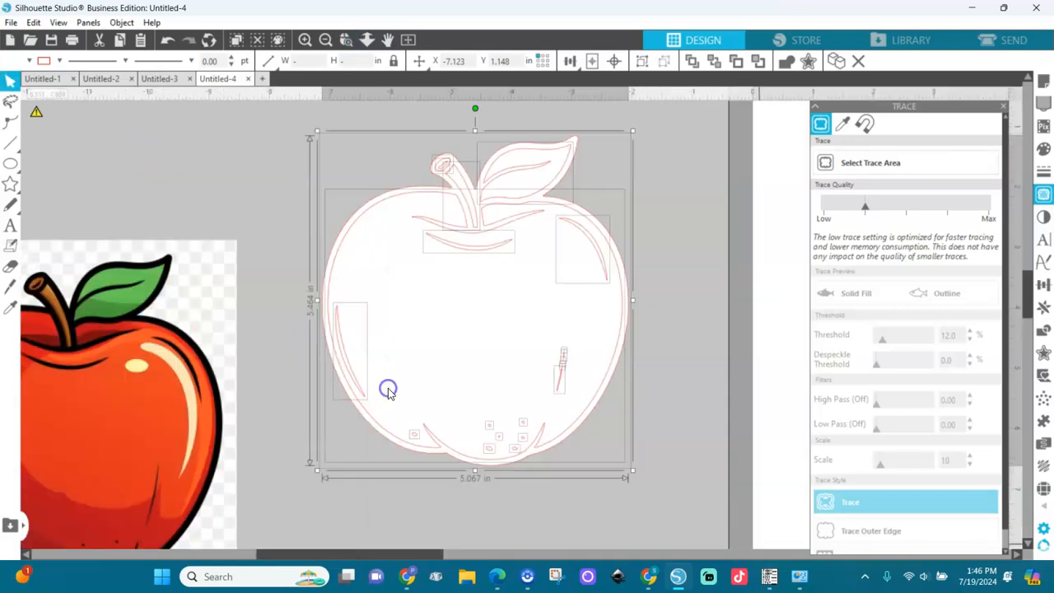
left_click(575, 488)
left_click(557, 240)
left_click_drag(694, 299, 384, 498)
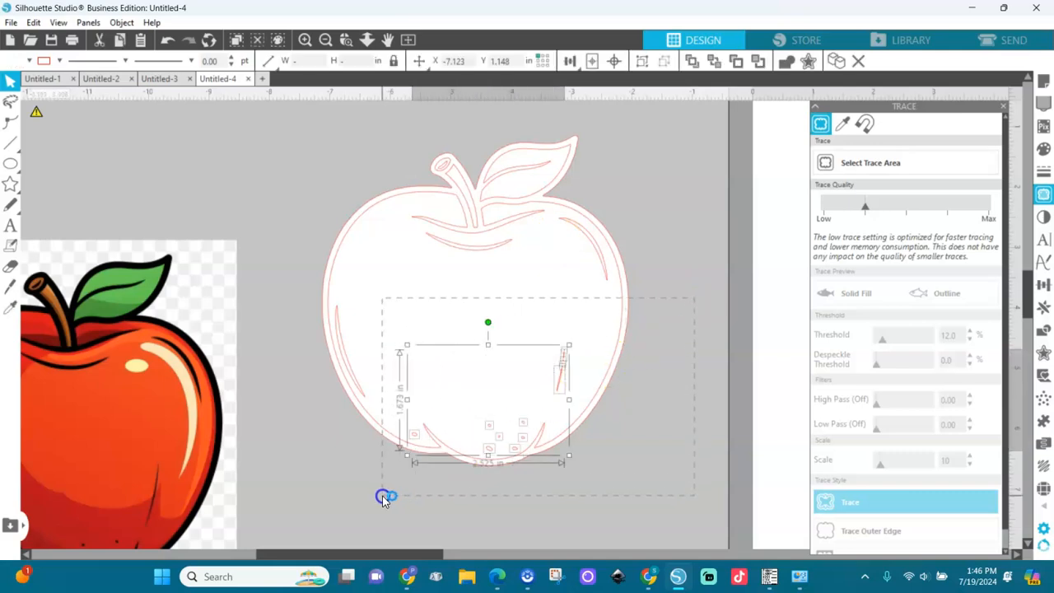
key("Delete")
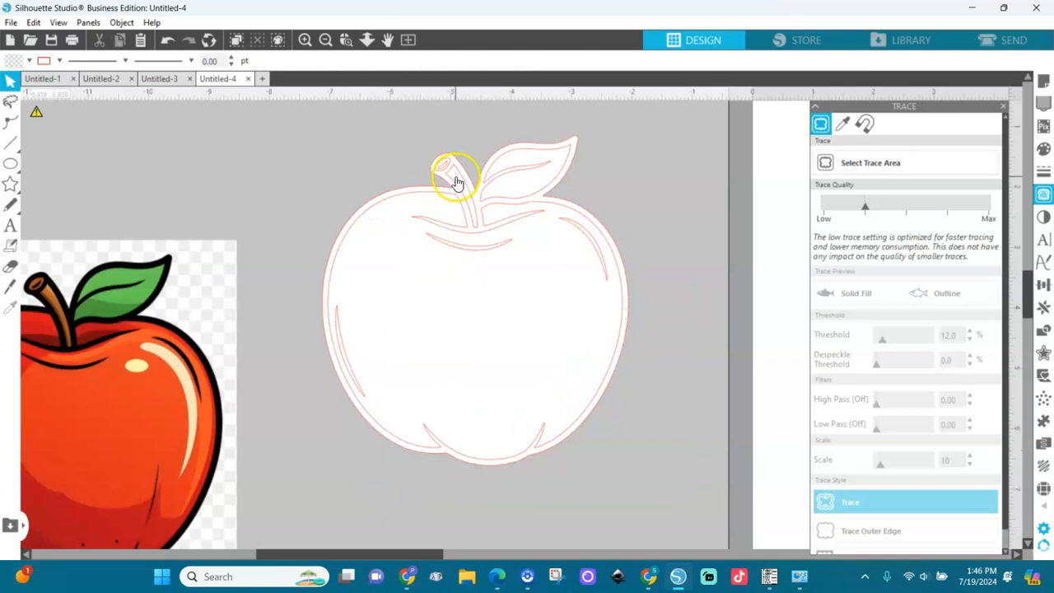
Fill the main body shape of the traced apple with red
left_click(438, 289)
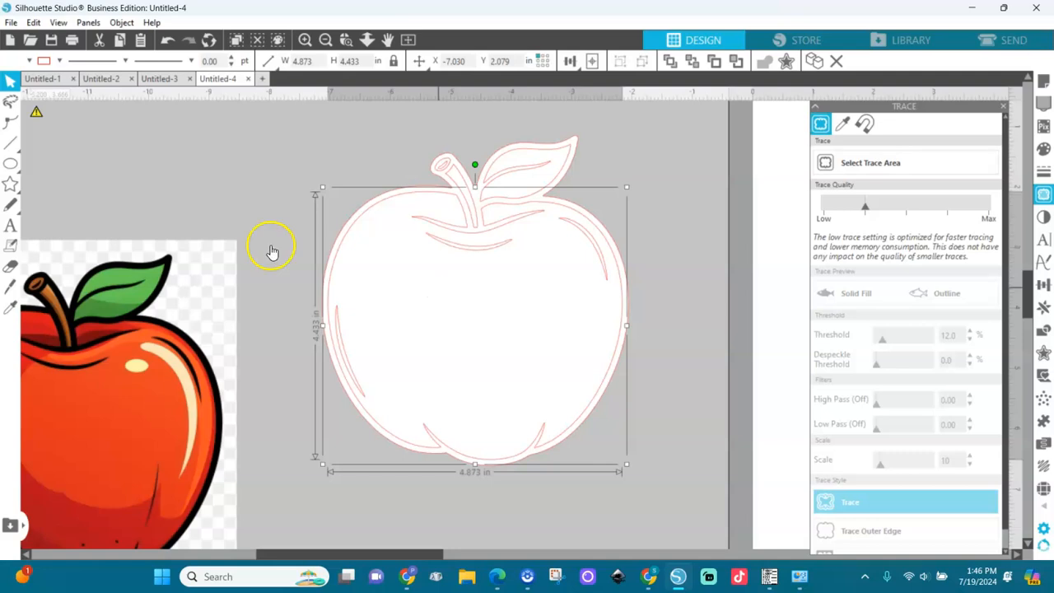
left_click(26, 62)
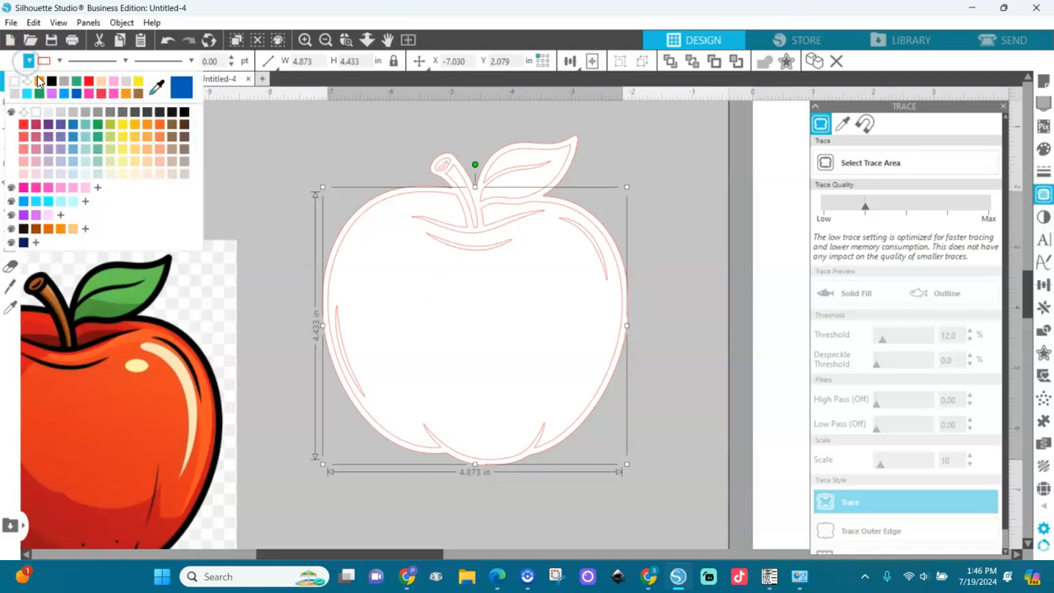
left_click(89, 81)
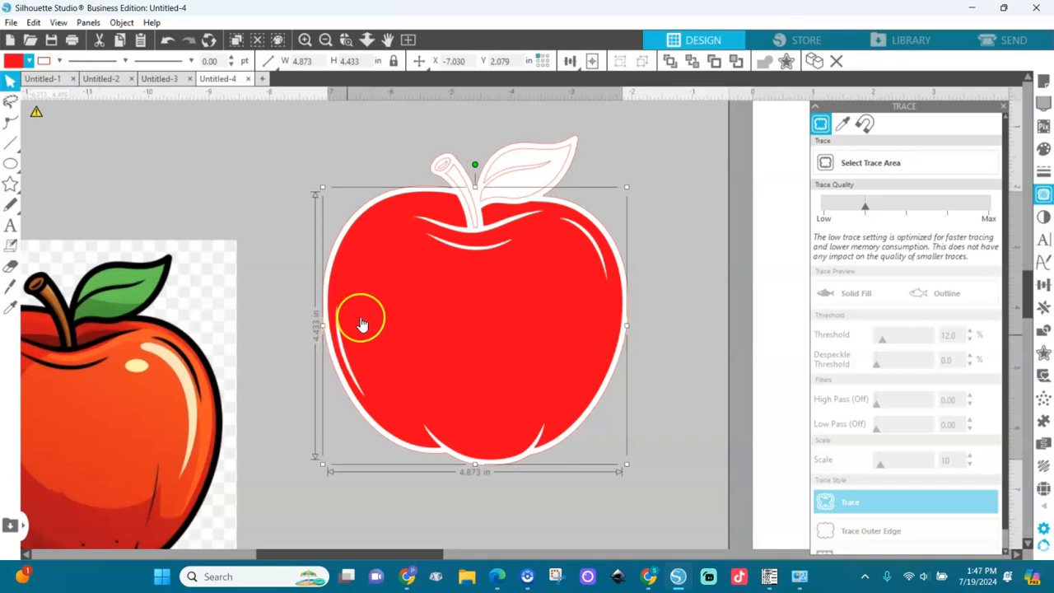
Fill the outer silhouette shape behind the apple, stem and leaf with black
left_click(578, 140)
left_click(578, 138)
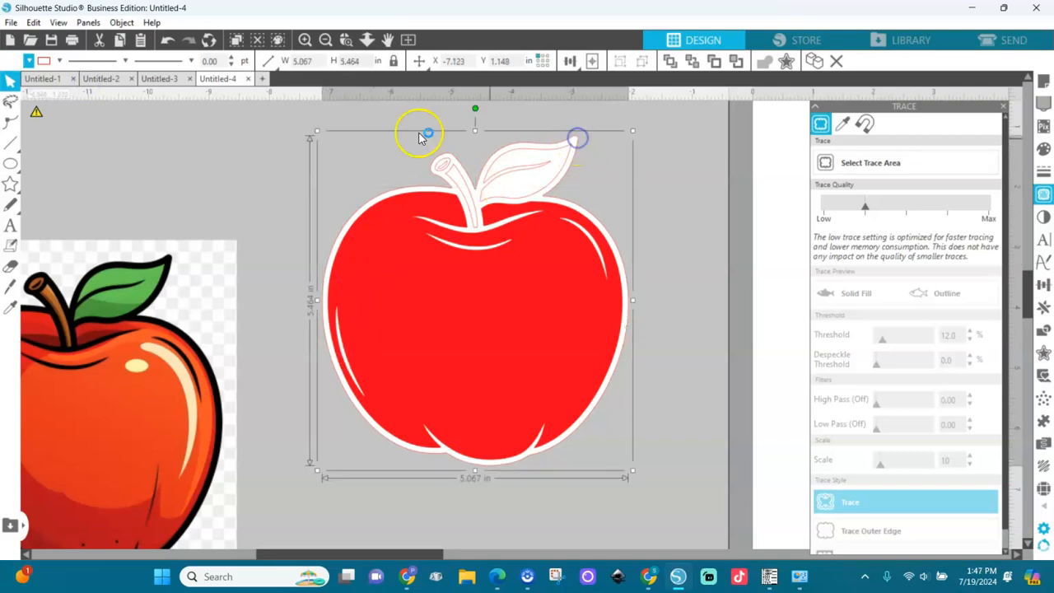
left_click(30, 60)
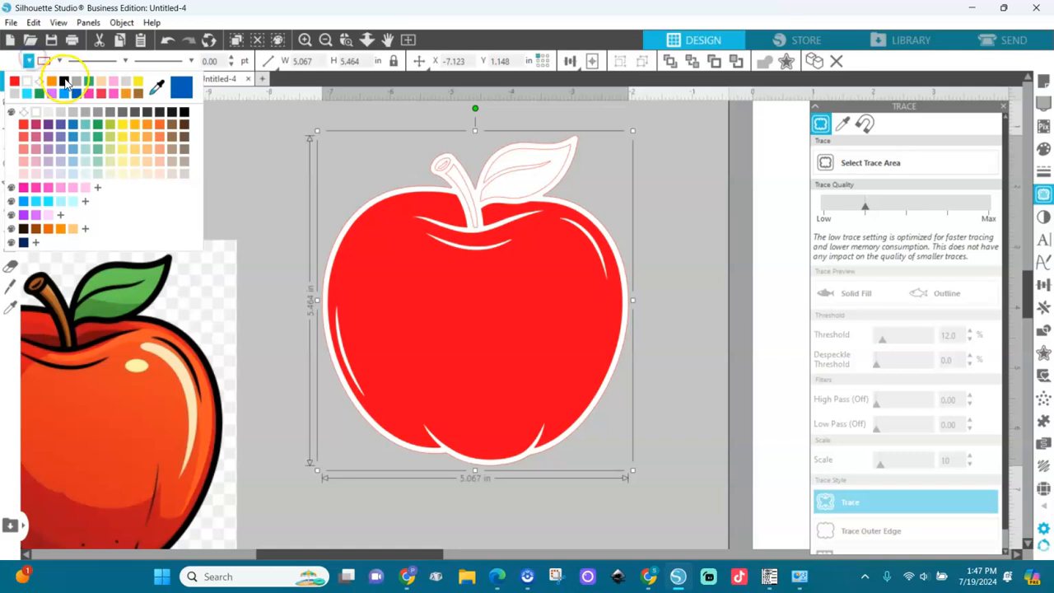
left_click(63, 81)
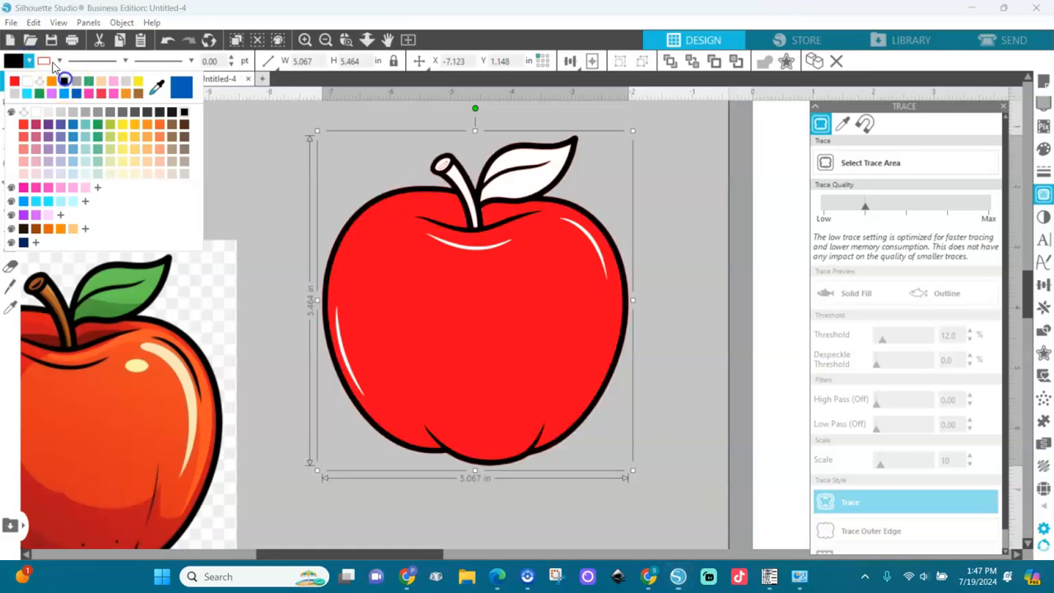
Fill the leaf shape with the green sampled from the leaf in the original apple image
left_click(545, 174)
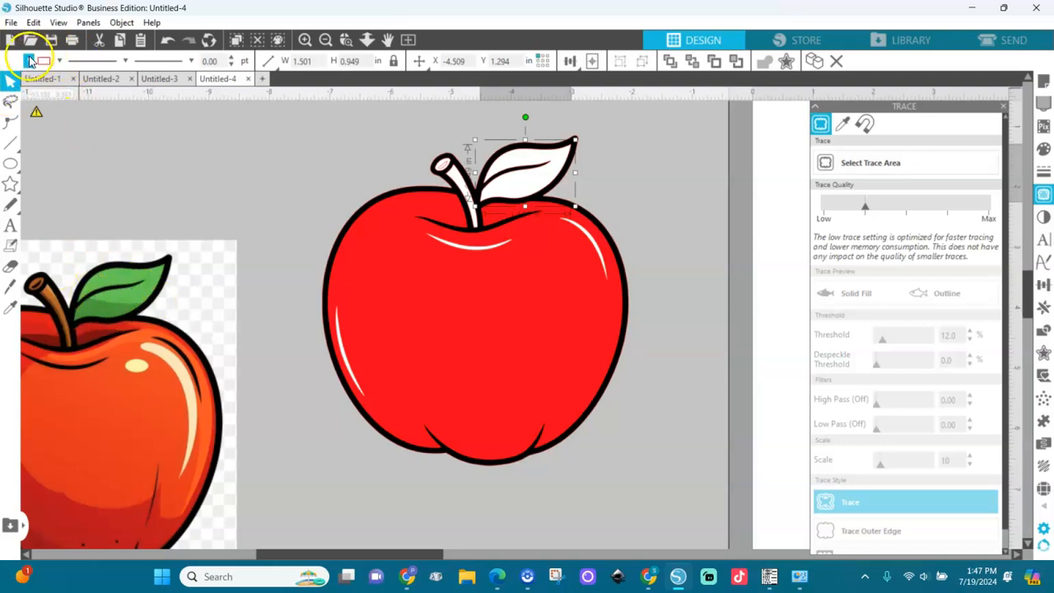
left_click(29, 60)
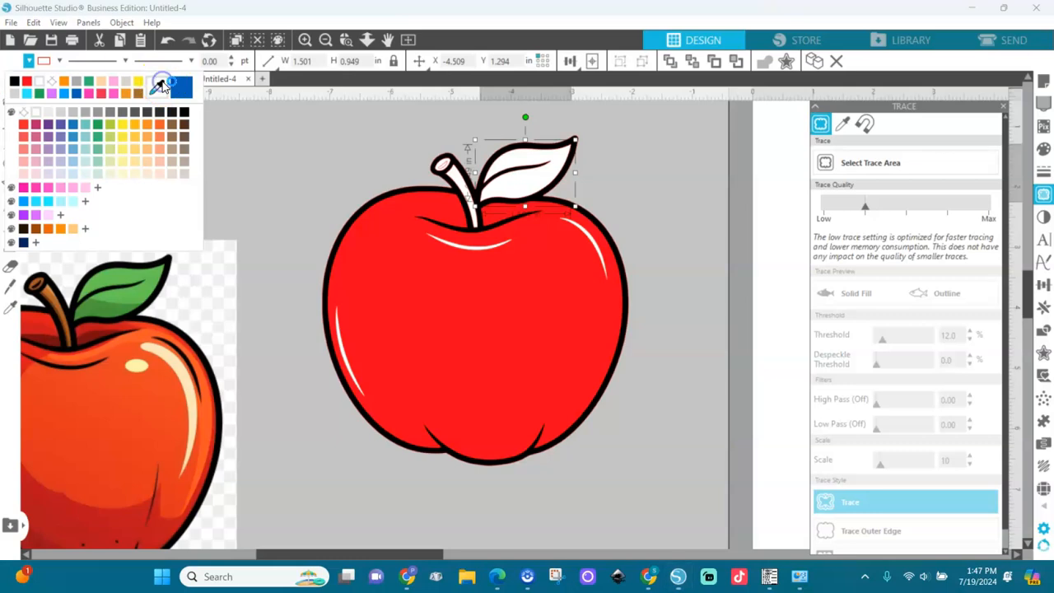
left_click(157, 85)
left_click(123, 297)
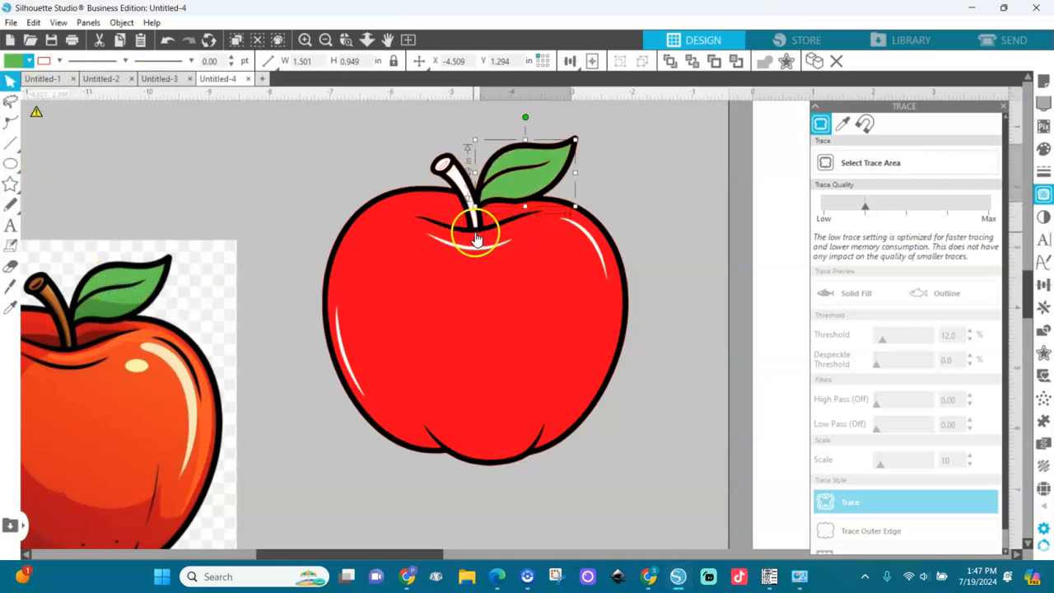
Group the small oval stem tip with the main stem shape
left_click(353, 134)
left_click(444, 168)
left_click(445, 169)
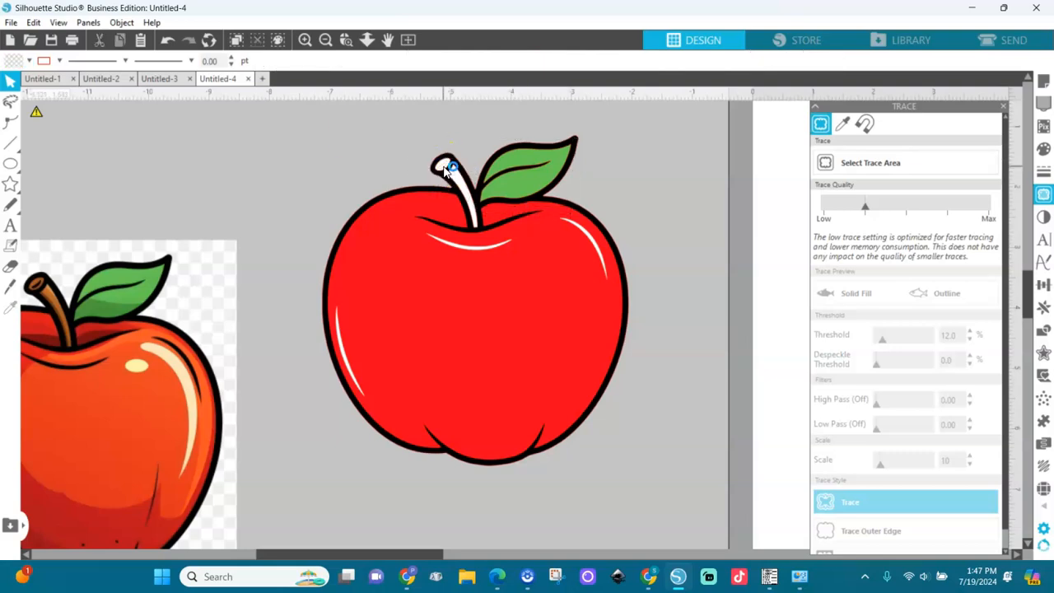
left_click(445, 170)
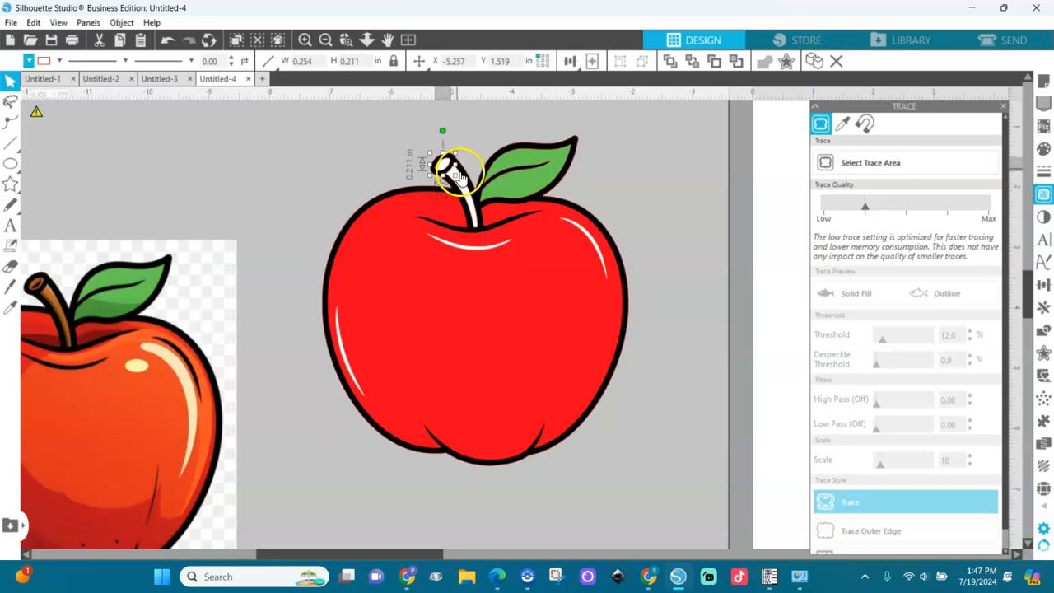
left_click(467, 191, "shift")
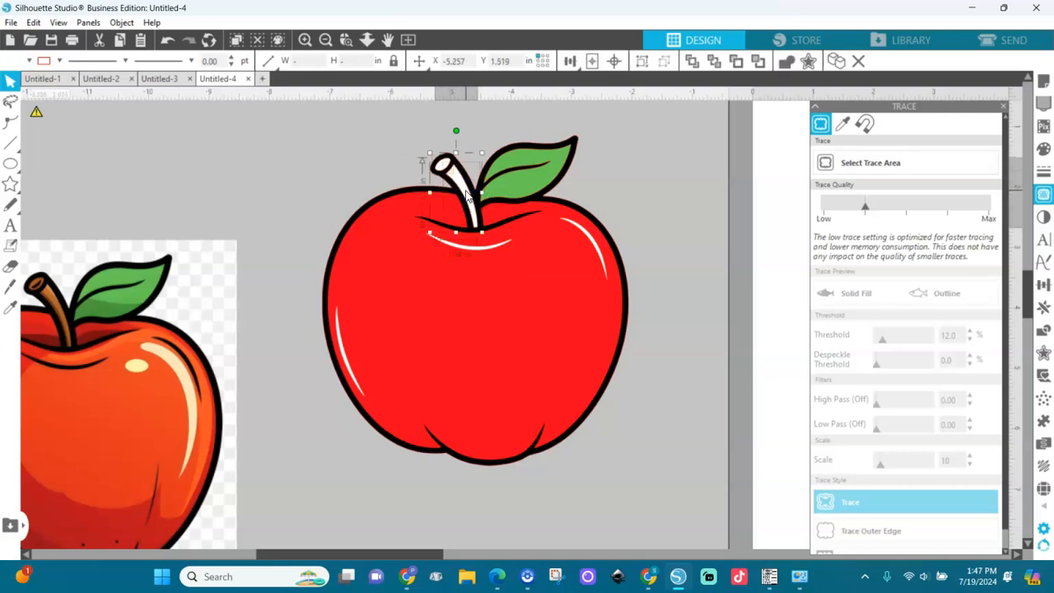
key("ctrl+g")
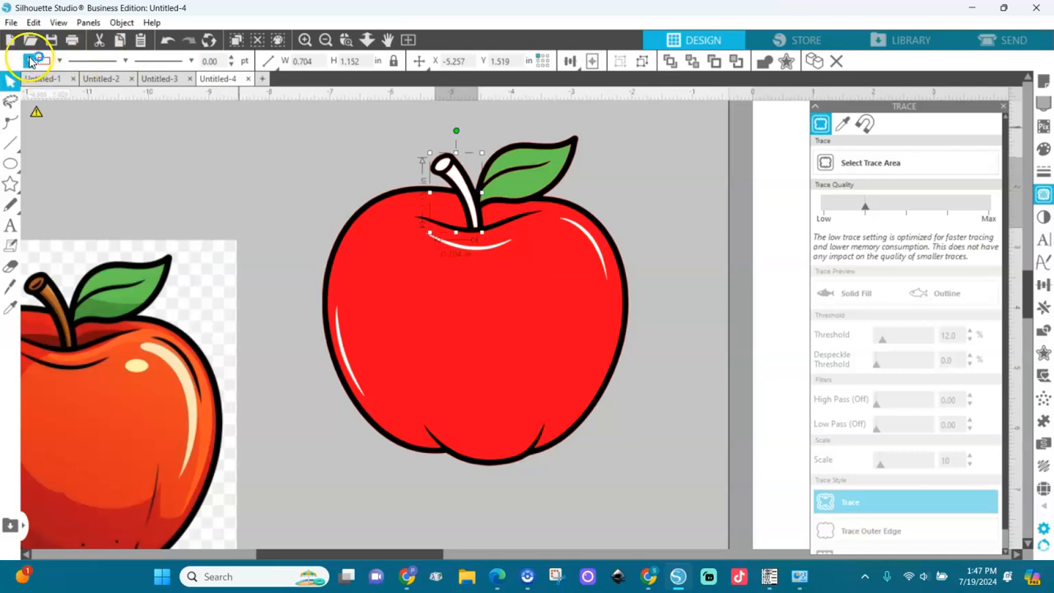
Fill the grouped stem pieces with the brown sampled from the stem in the original apple image
left_click(30, 61)
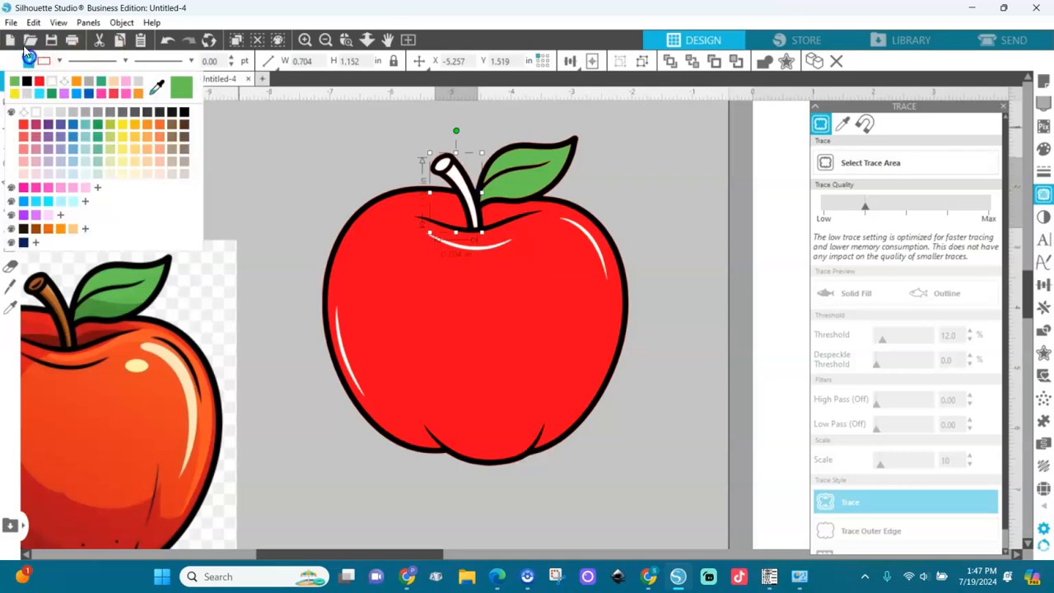
left_click(156, 89)
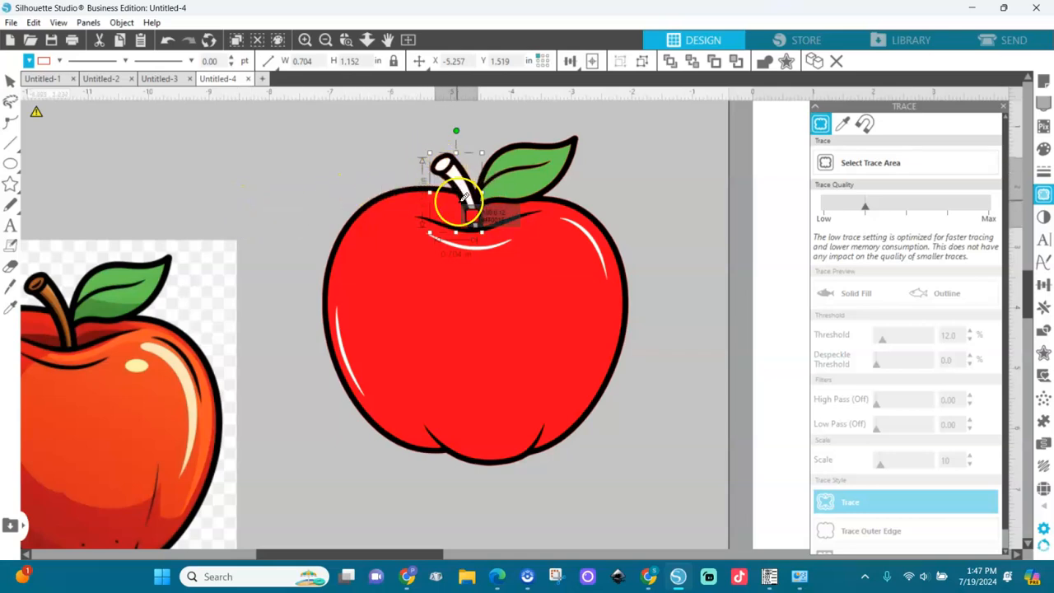
left_click(51, 289)
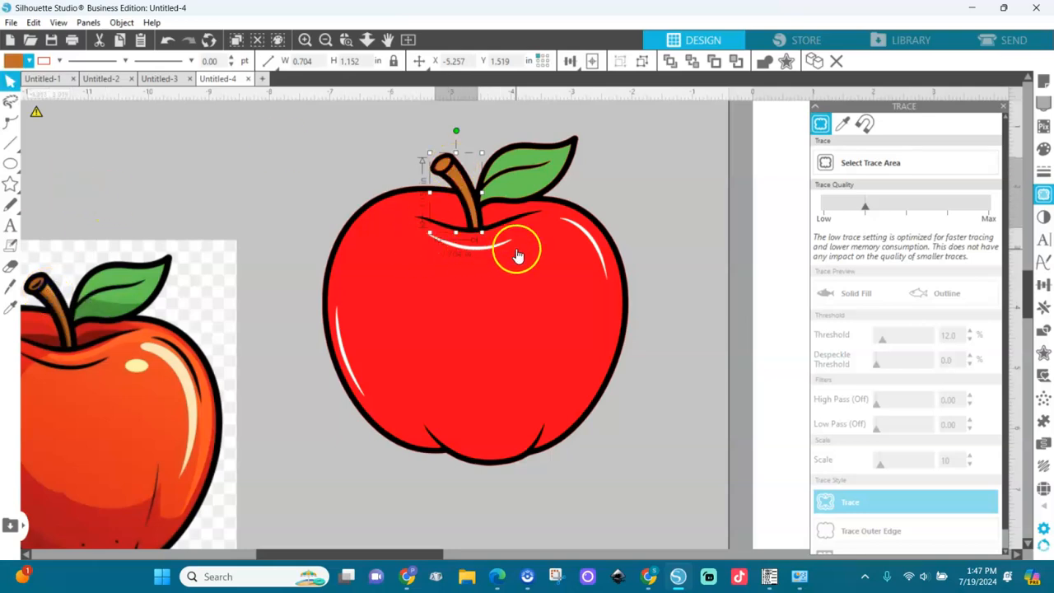
Group the three white highlight shapes on the apple body, undoing any accidental move of them
left_click(595, 247)
left_click(485, 248)
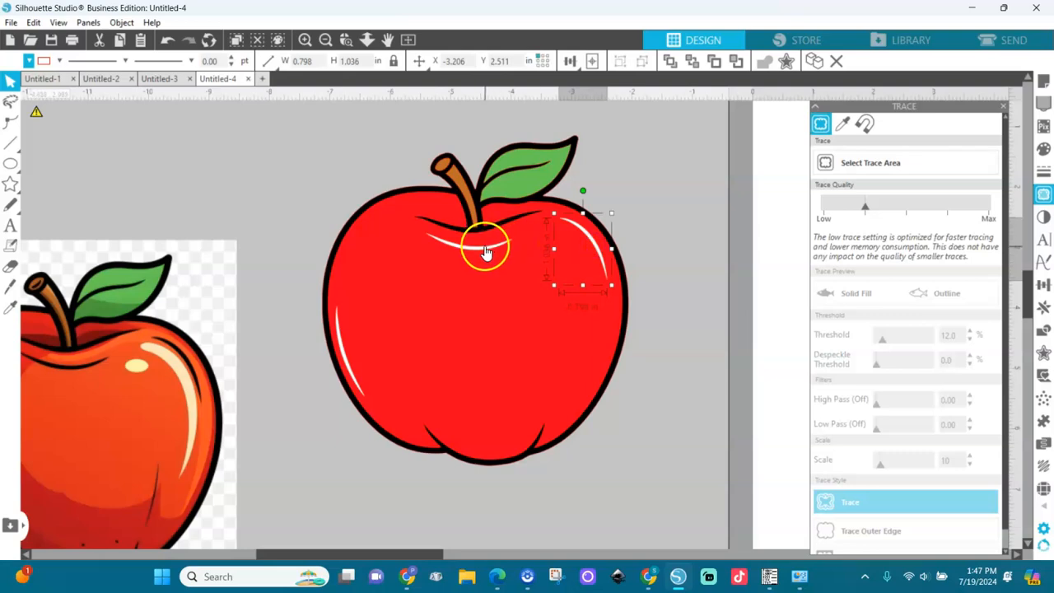
left_click_drag(682, 211, 276, 427)
left_click_drag(352, 386, 267, 541)
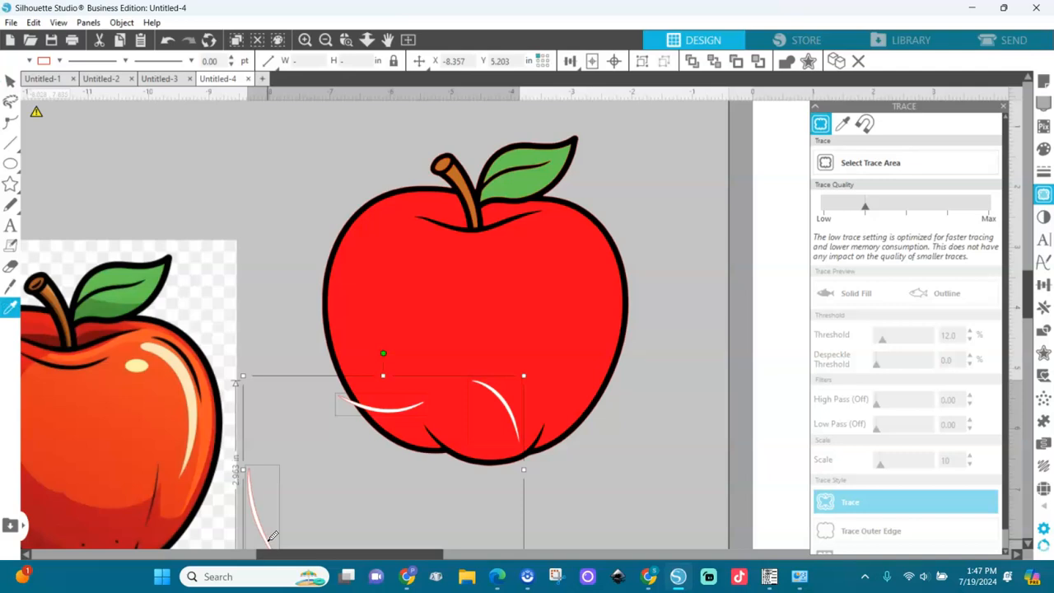
key("ctrl+z")
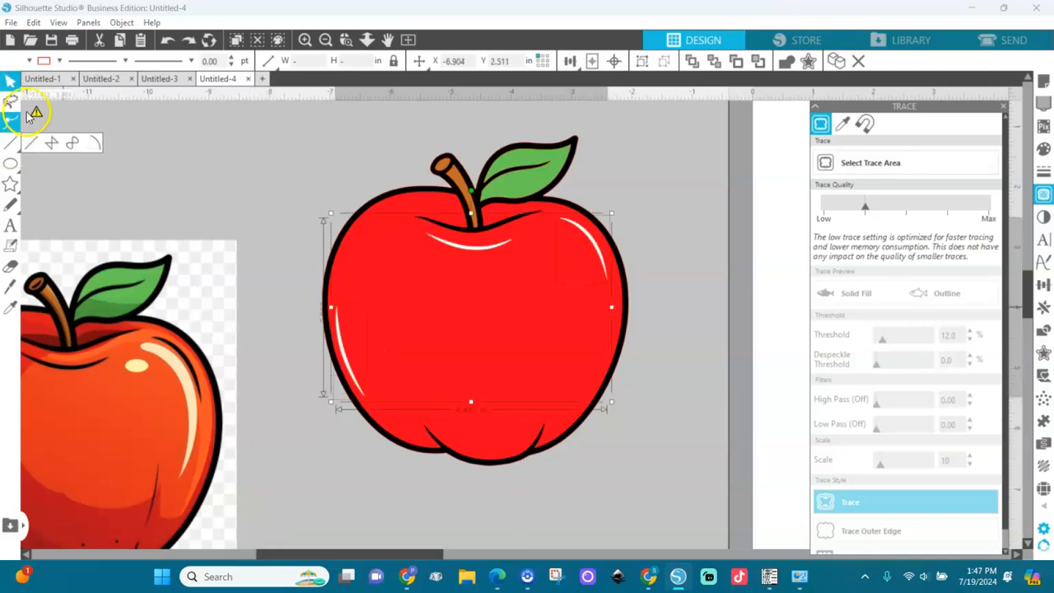
right_click(203, 154)
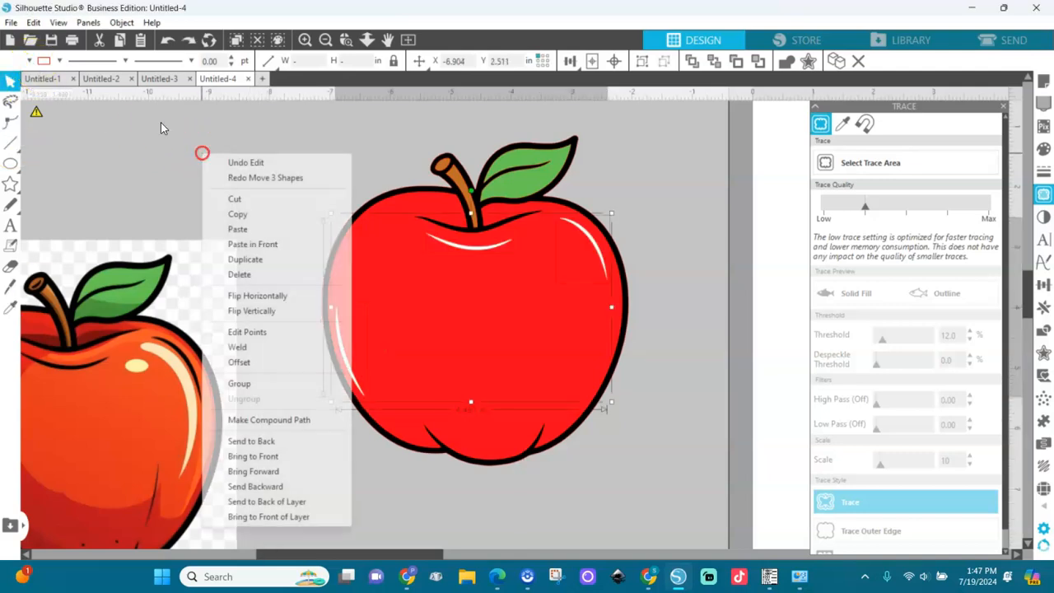
left_click(249, 383)
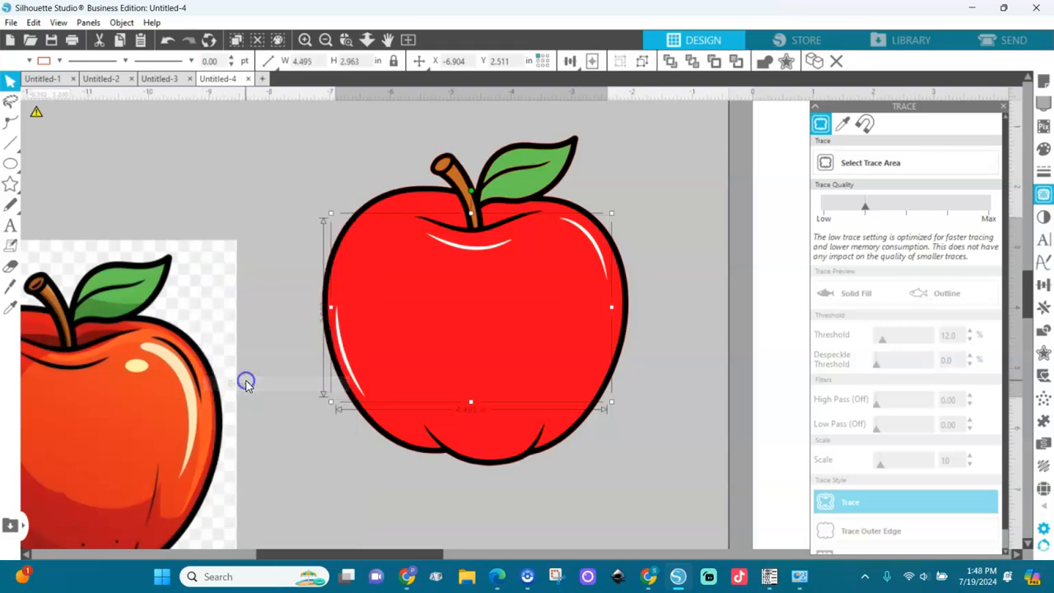
Set the line colour of the grouped highlights to transparent, and undo a trial move of the group
left_click(29, 61)
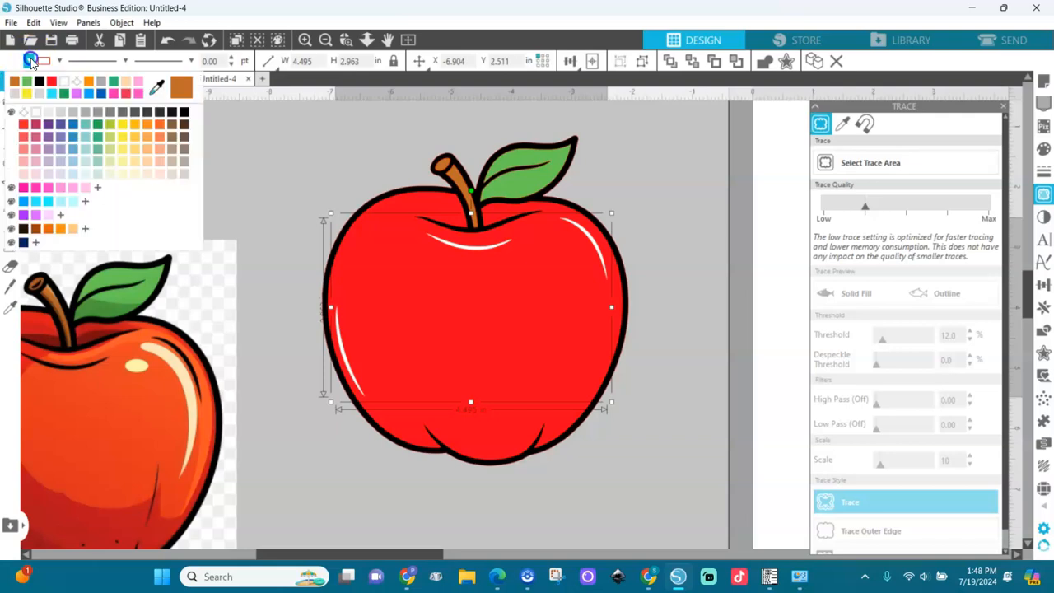
left_click(59, 61)
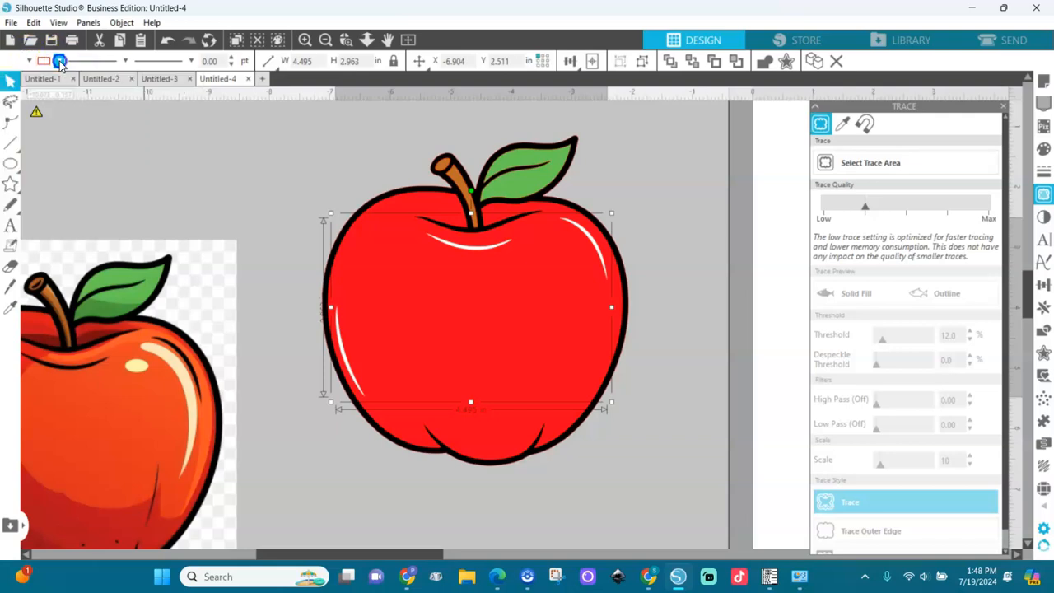
left_click(59, 61)
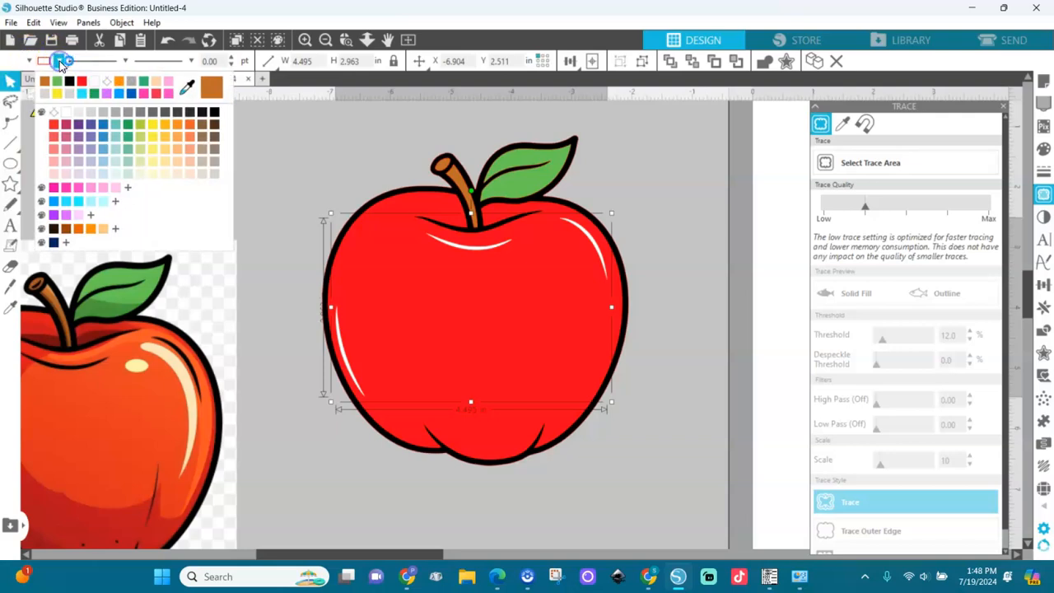
left_click(105, 83)
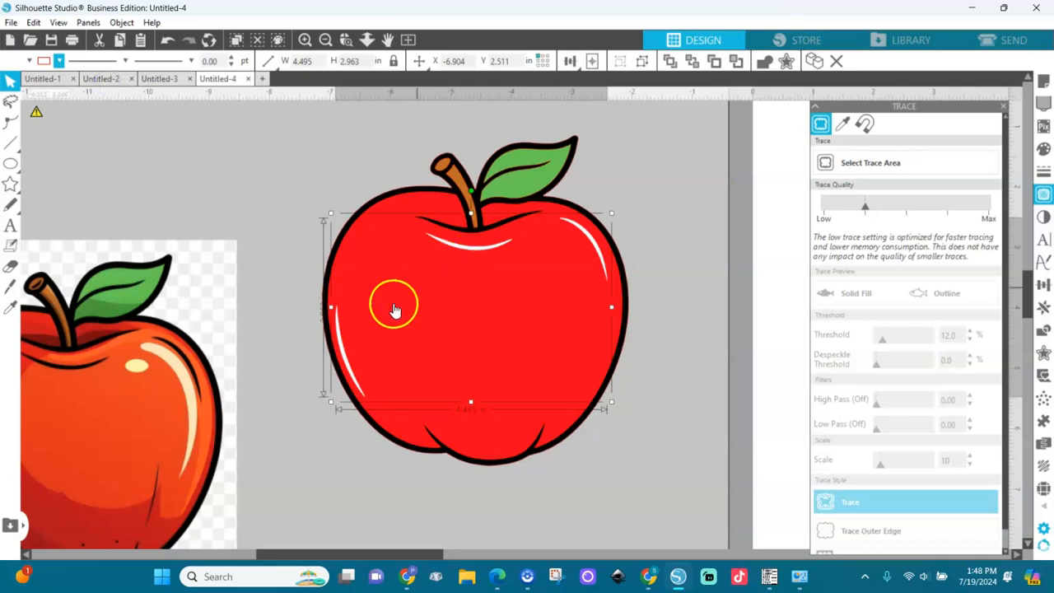
left_click_drag(340, 350, 312, 252)
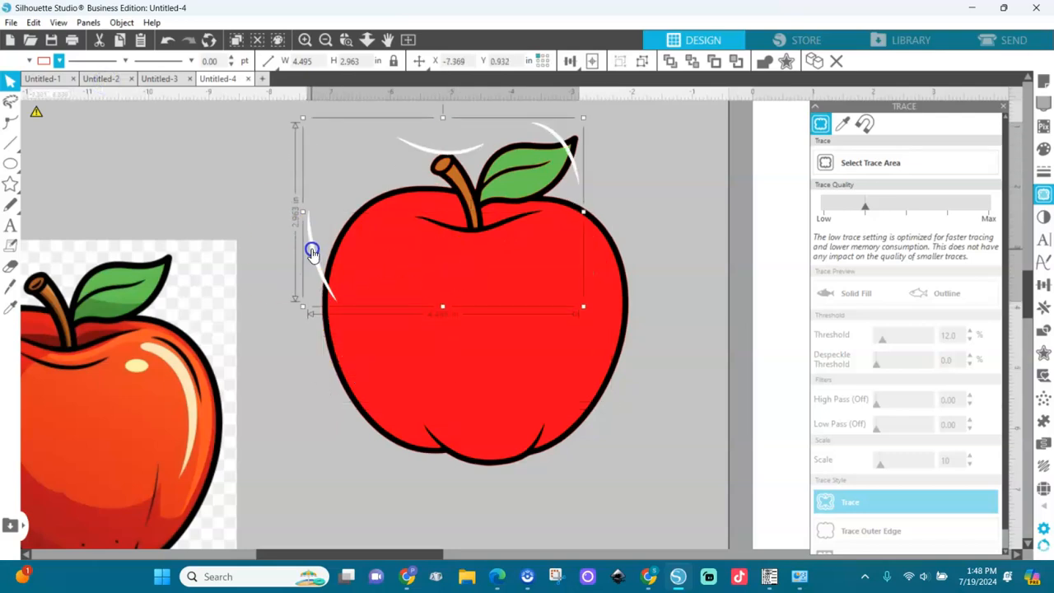
key("ctrl+z")
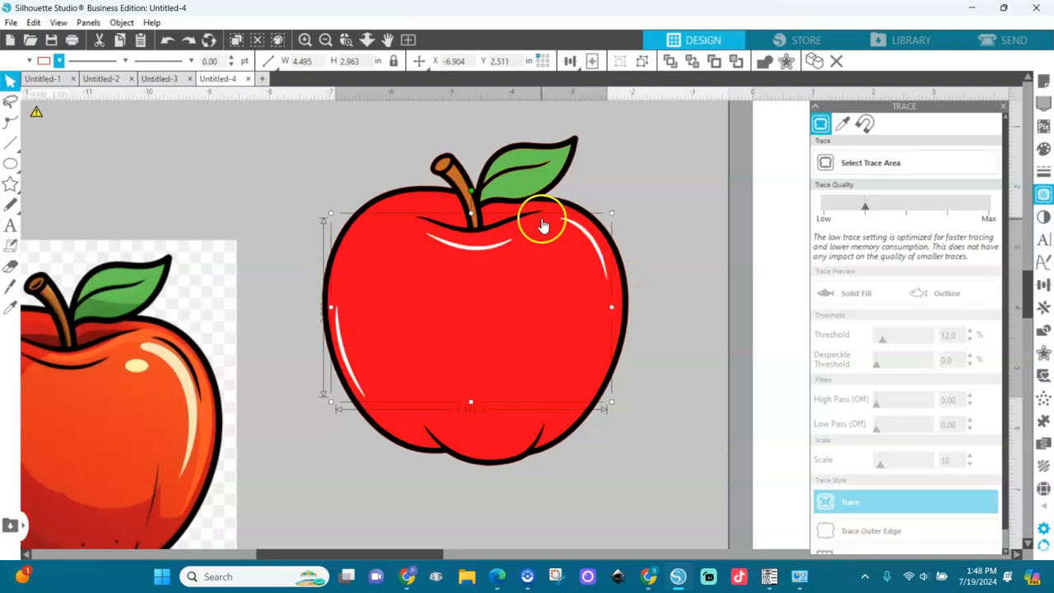
left_click_drag(657, 118, 295, 507)
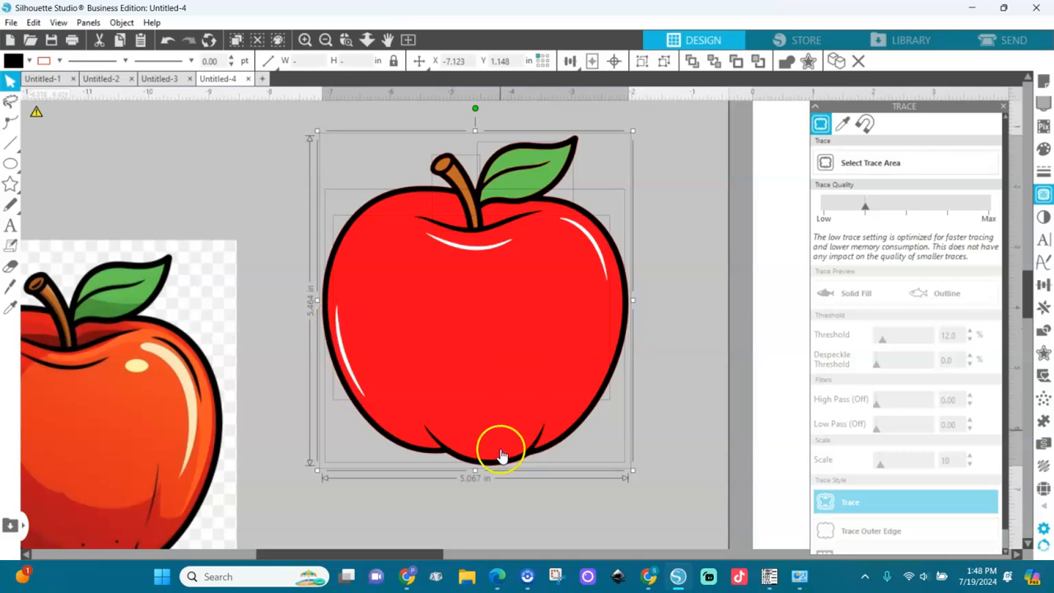
left_click(706, 328)
left_click_drag(712, 266, 317, 572)
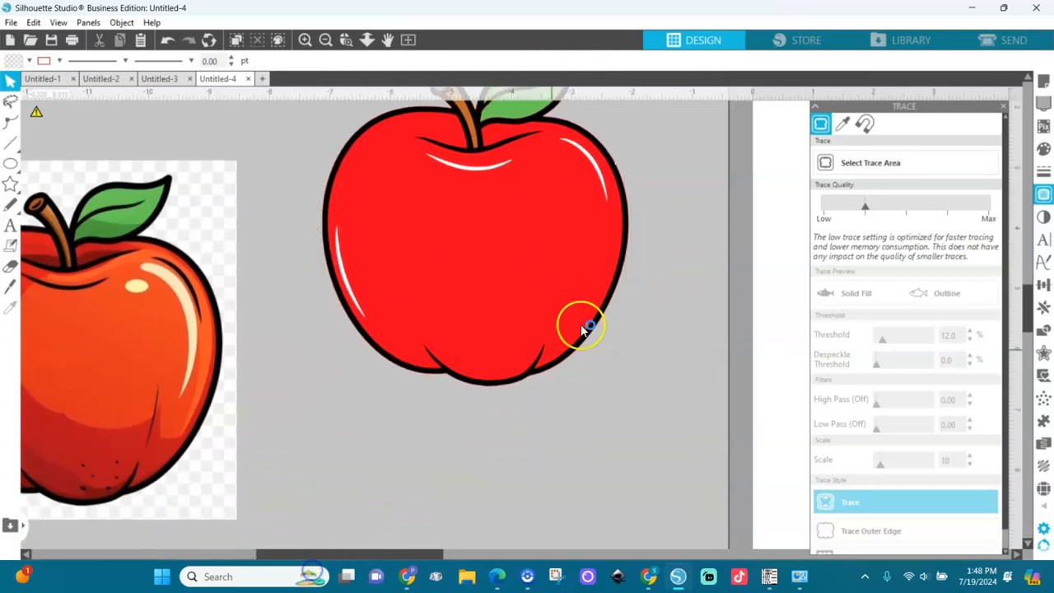
Delete the original apple clipart image beside the recoloured traced apple
left_click(327, 42)
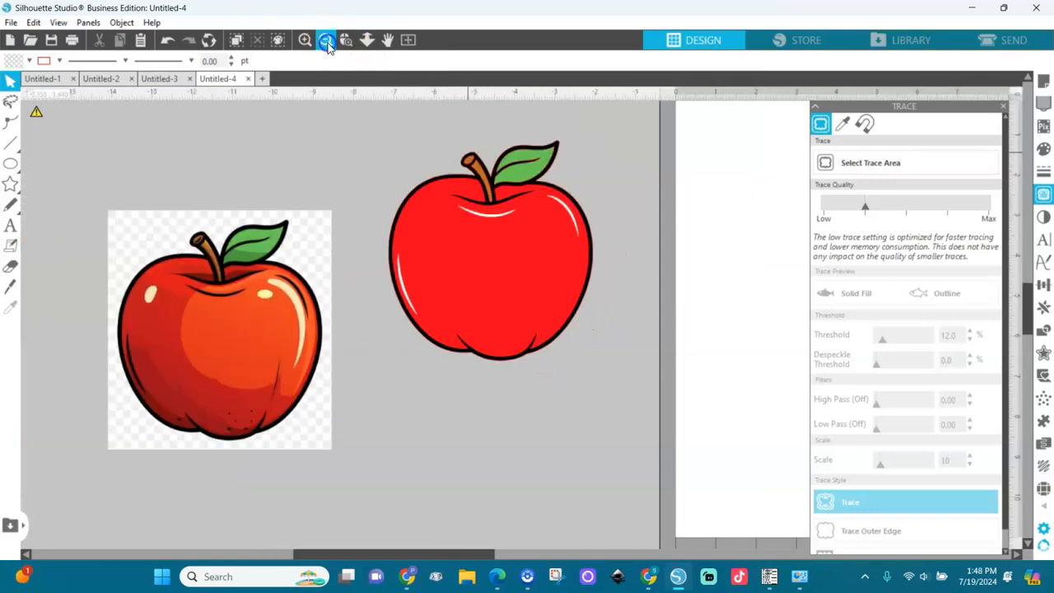
left_click_drag(647, 125, 351, 412)
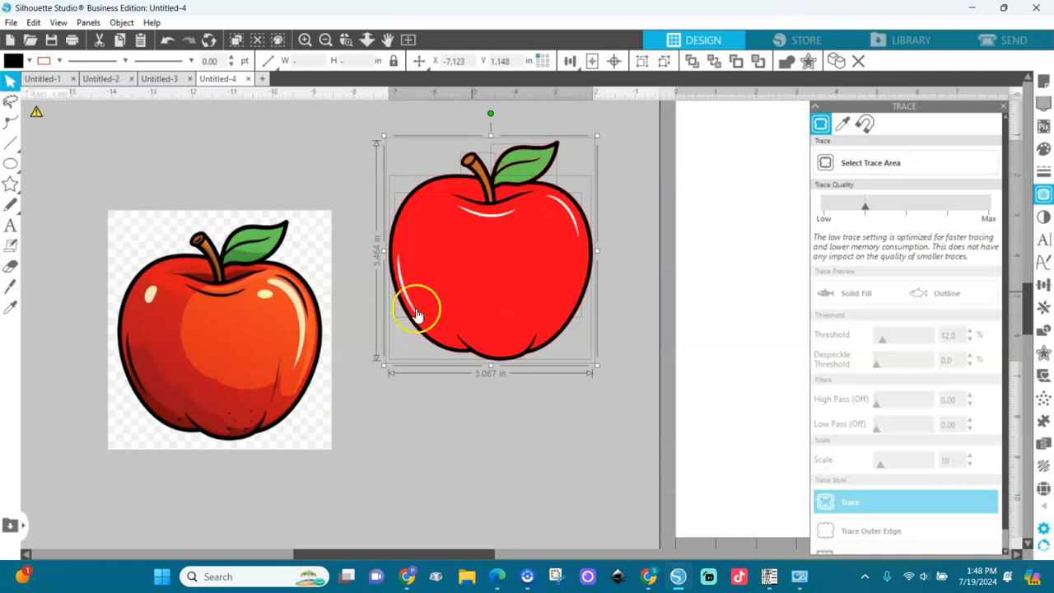
left_click(284, 364)
key("Delete")
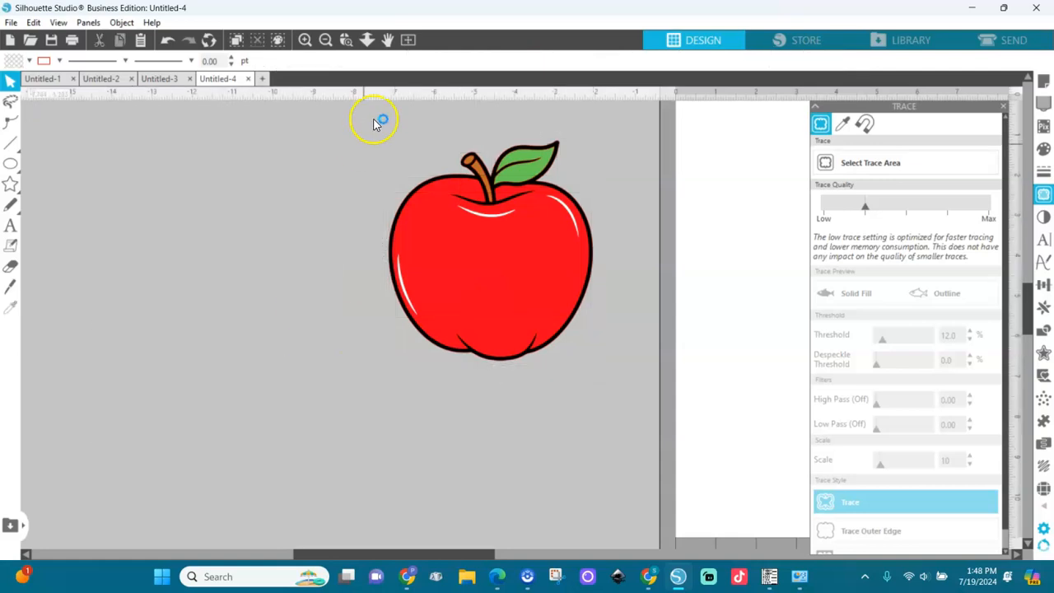
Group all the traced apple pieces and centre the group on the page
left_click_drag(327, 123, 712, 430)
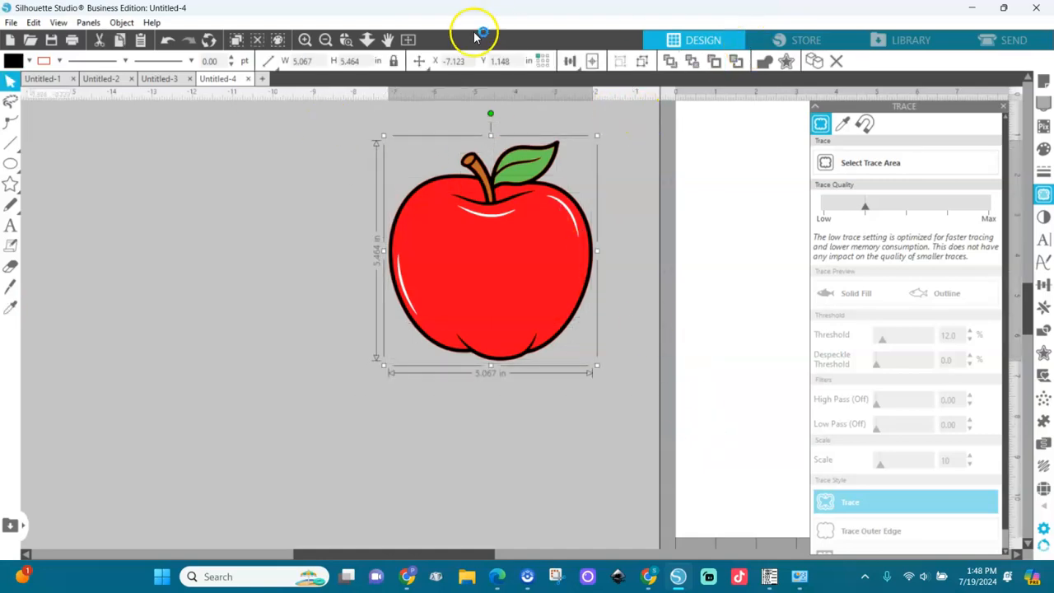
left_click(593, 62)
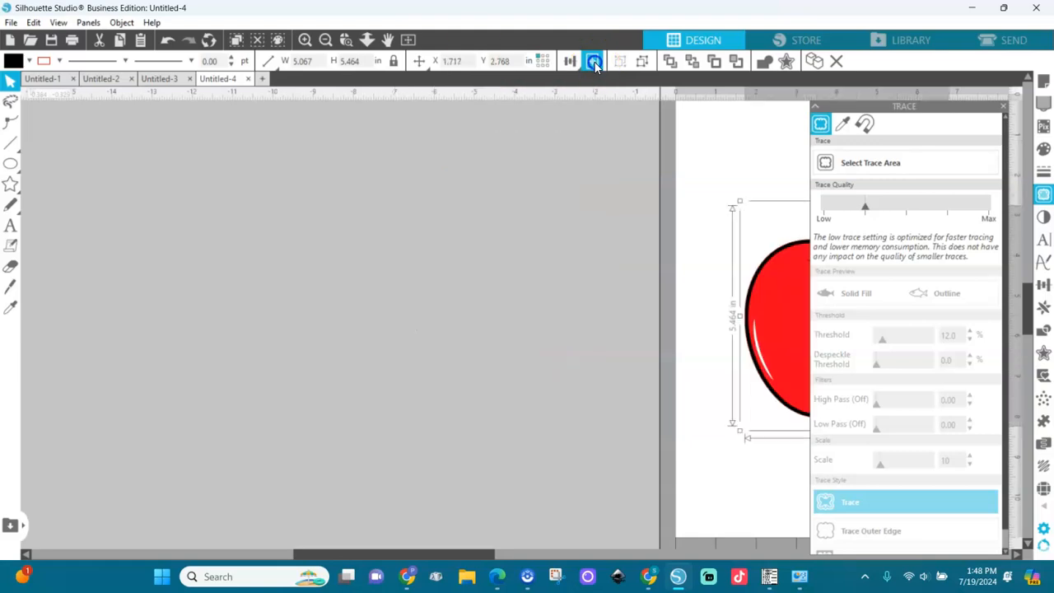
left_click(409, 40)
left_click(408, 40)
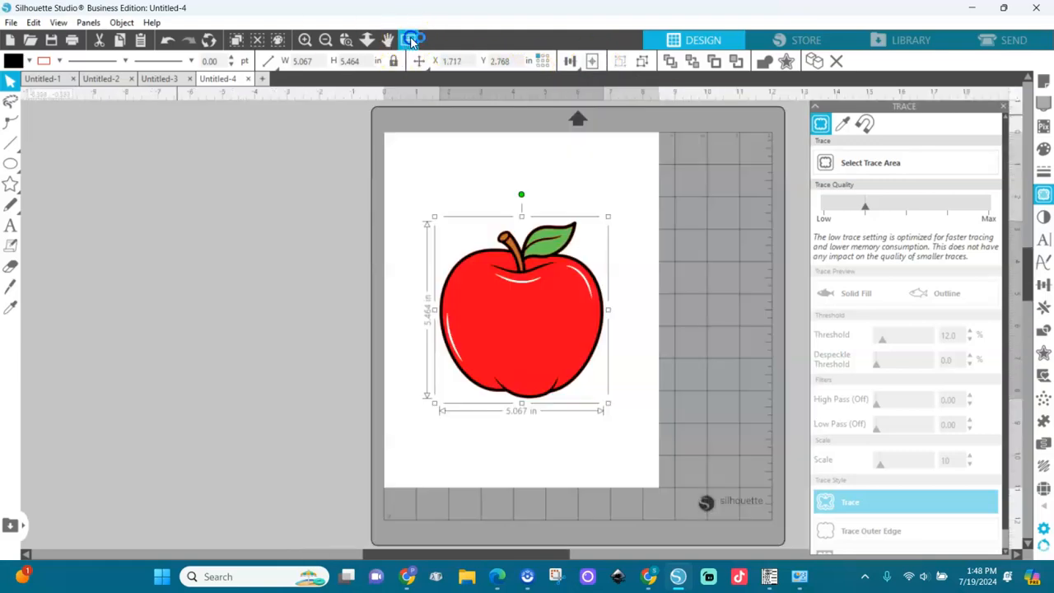
left_click(540, 339)
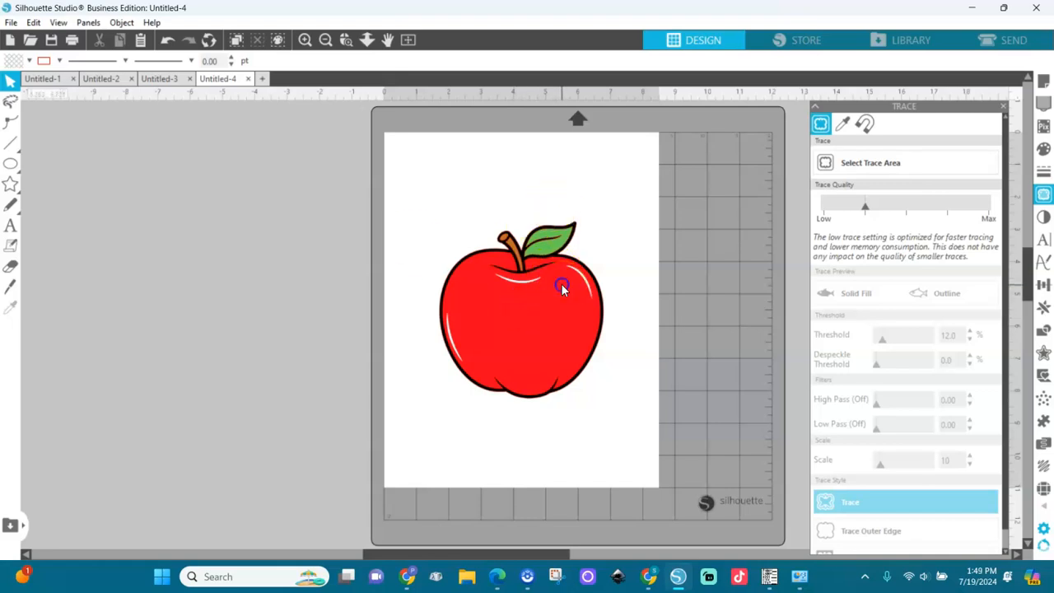
Save the apple design to the hard drive in Downloads as aPPLE2 in SVG format
left_click(13, 23)
left_click(47, 152)
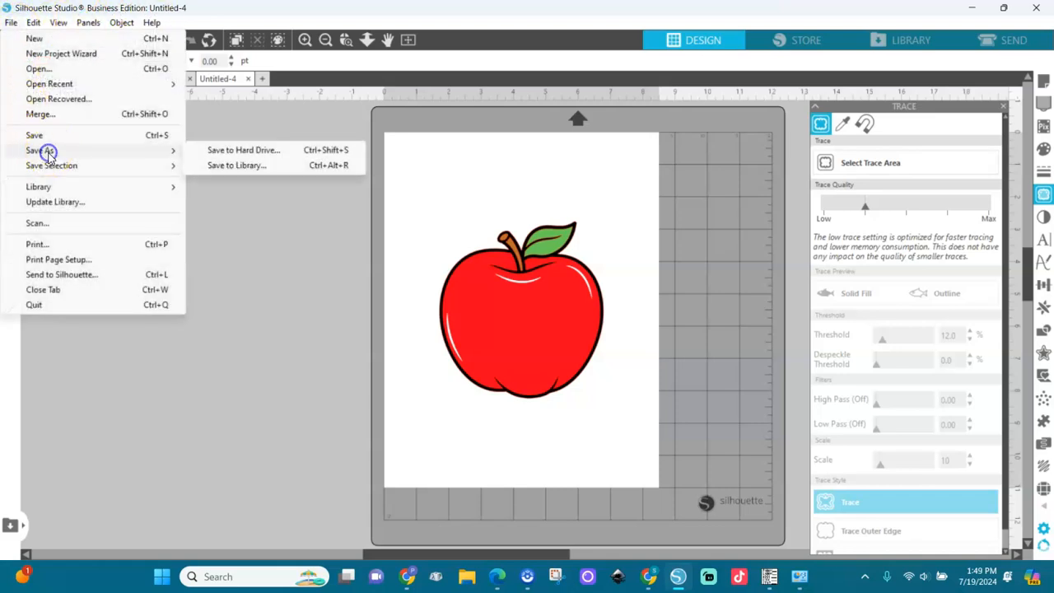
left_click(243, 150)
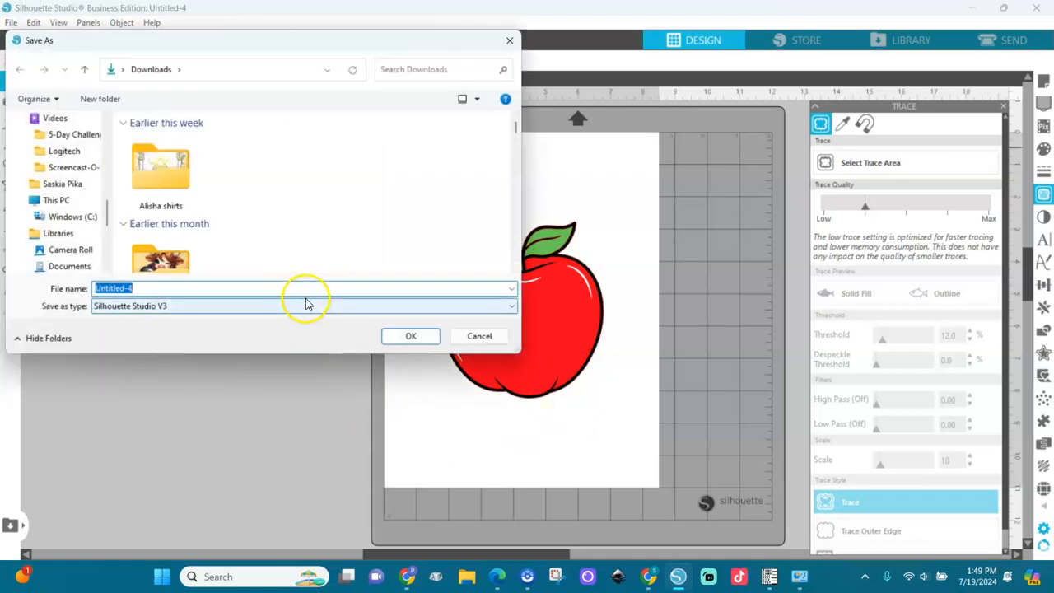
type("aPPLE")
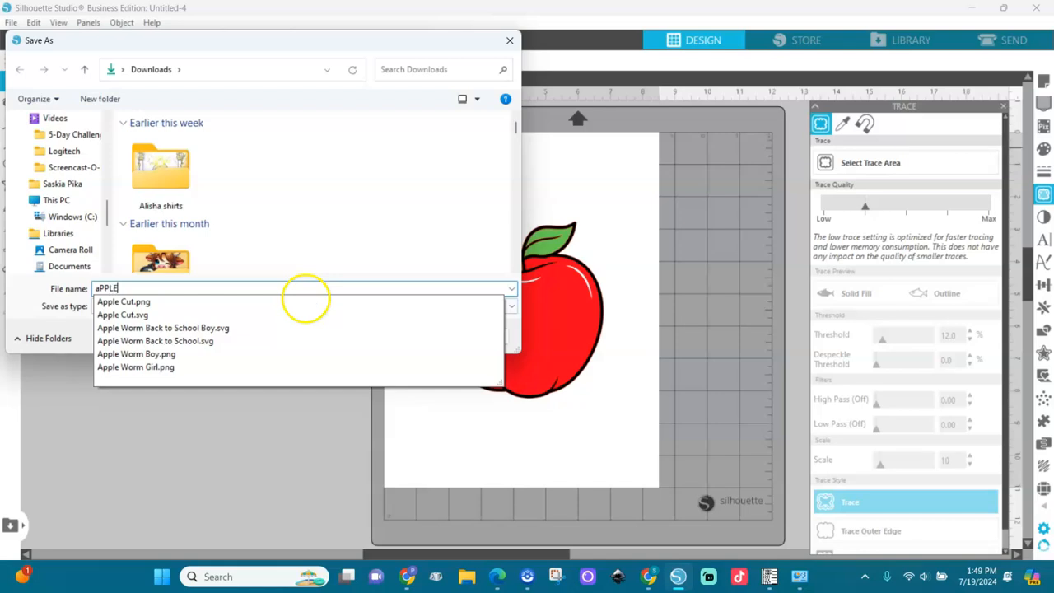
type("2")
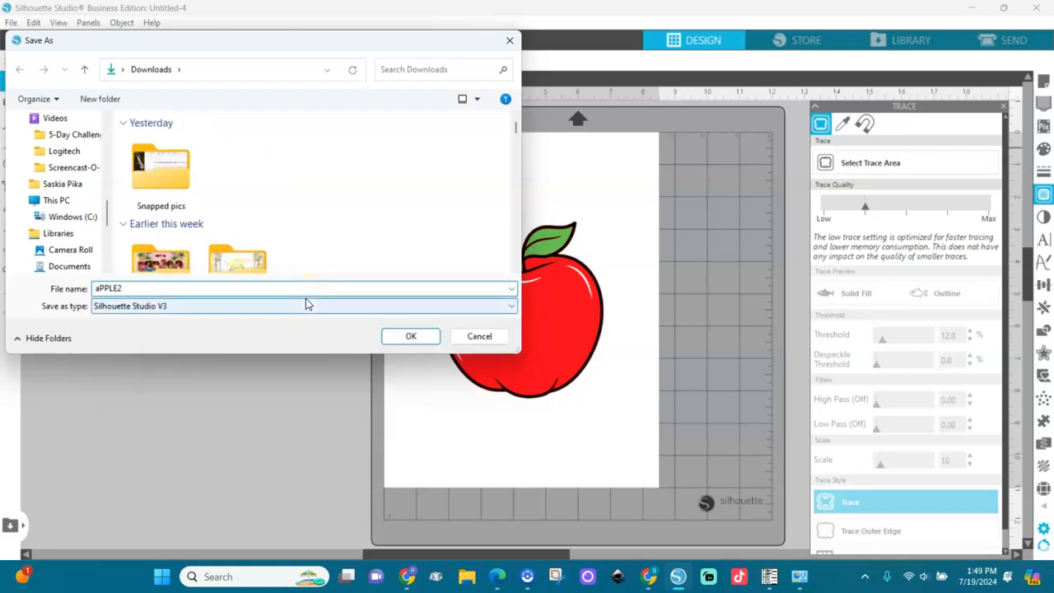
left_click(267, 313)
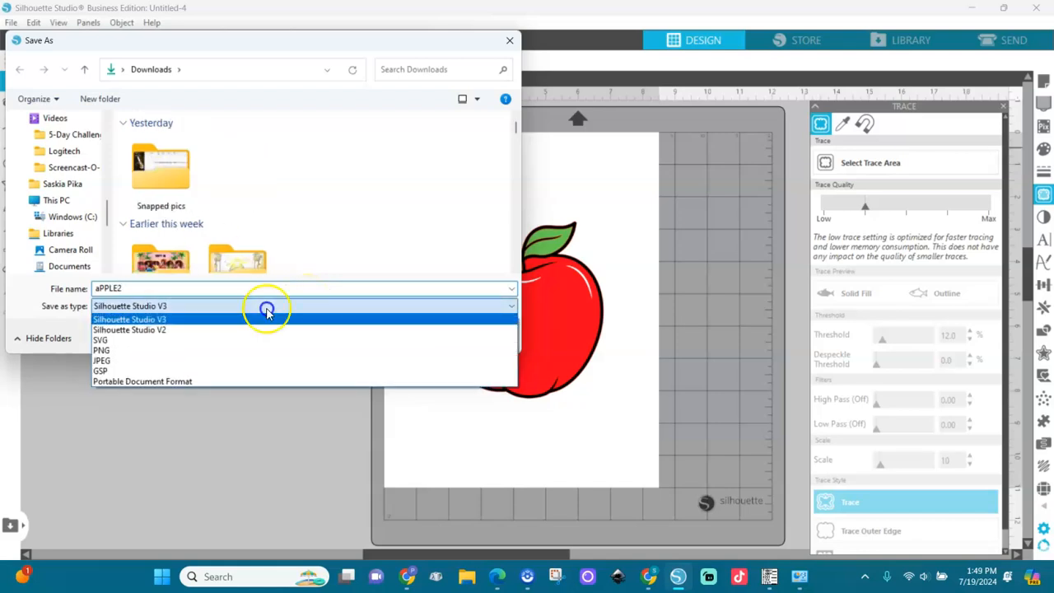
left_click(191, 341)
left_click(411, 337)
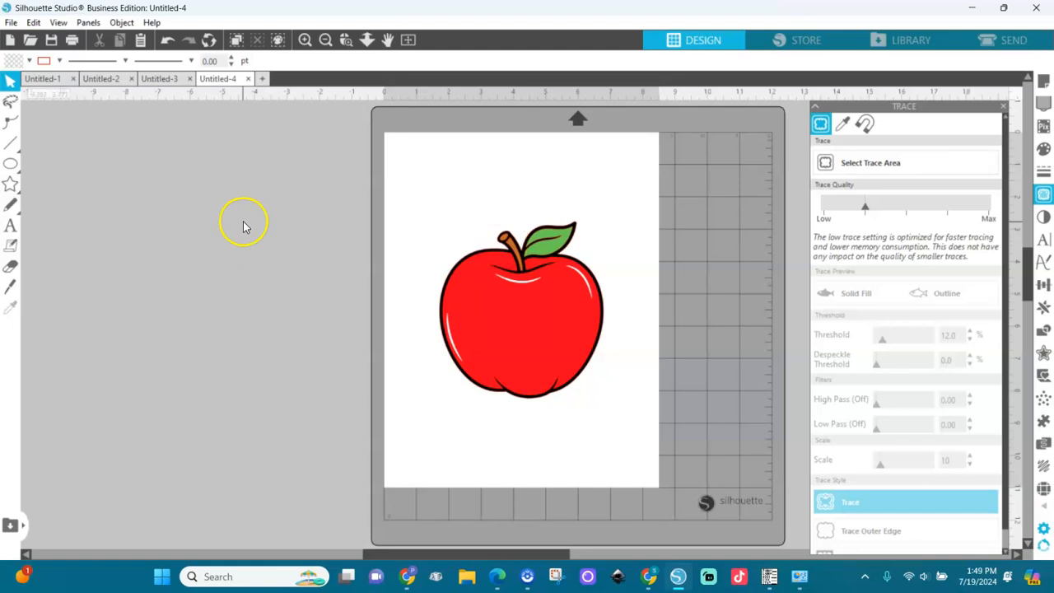
Check the cut lines of the grouped apple in the Send view and return to the Design view
left_click(495, 326)
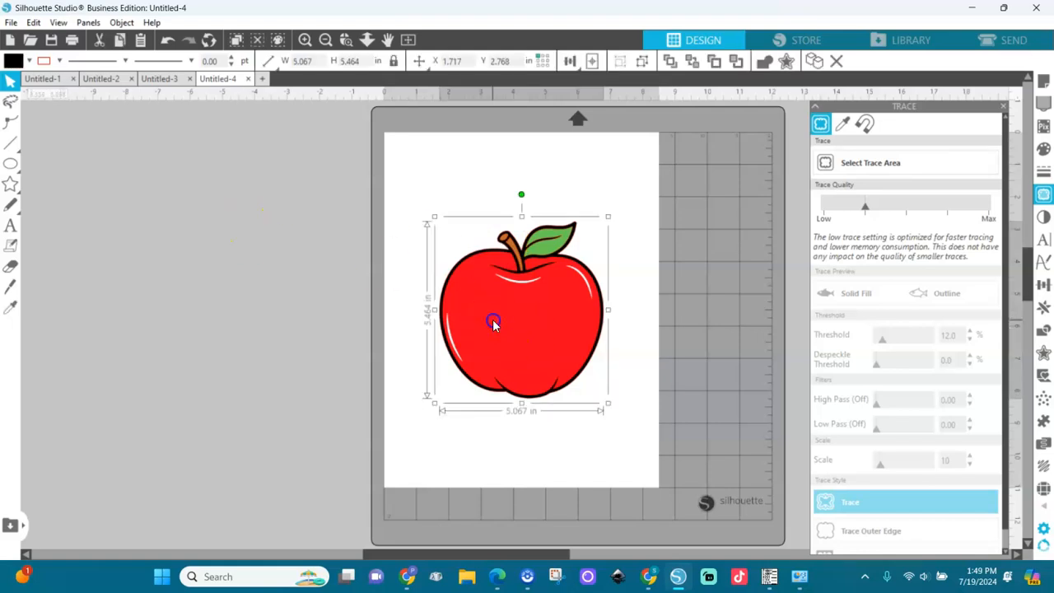
left_click(1005, 41)
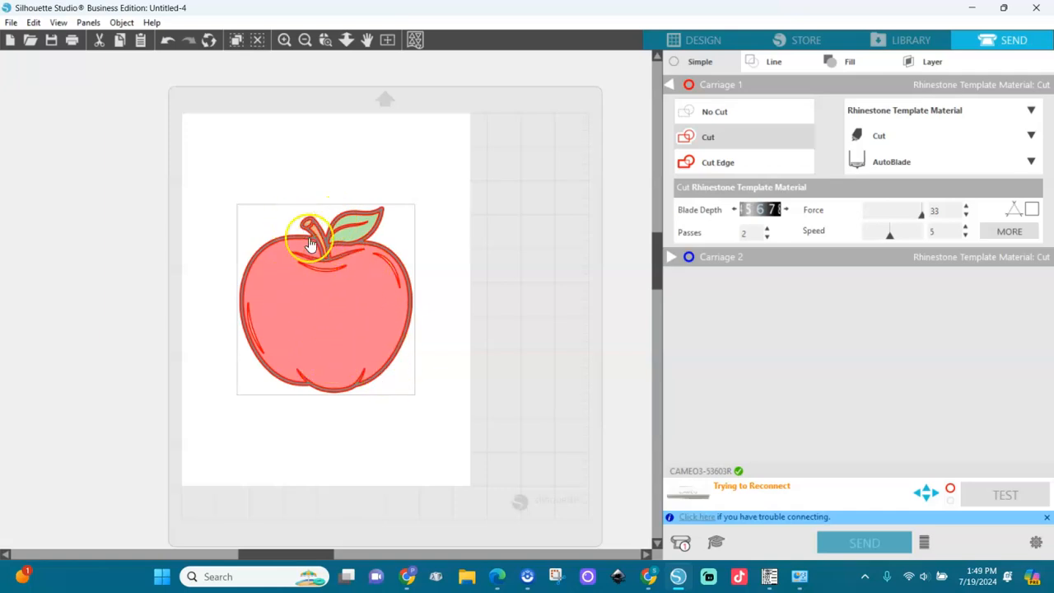
left_click(681, 47)
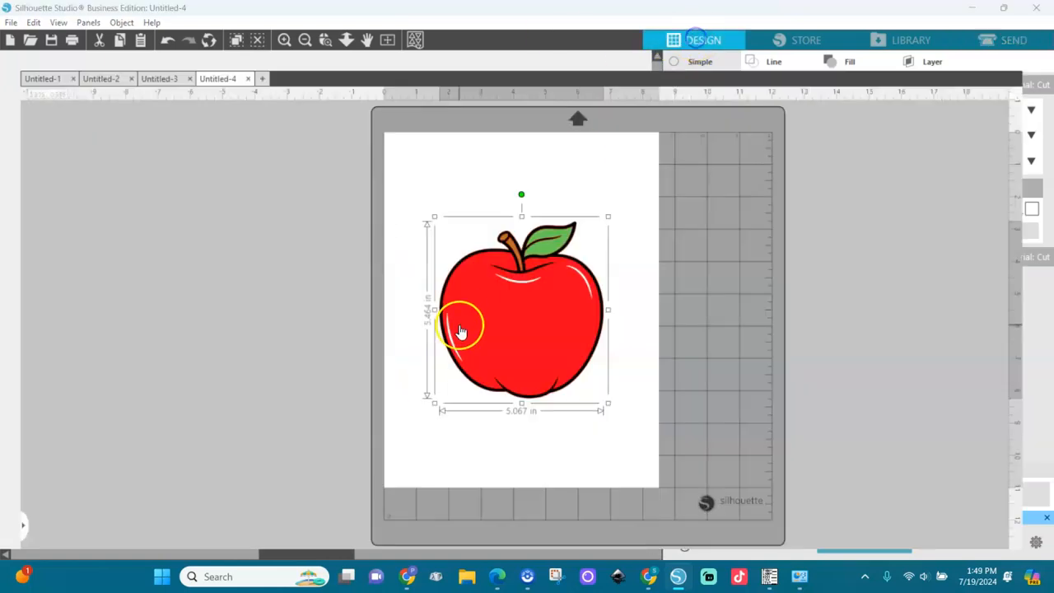